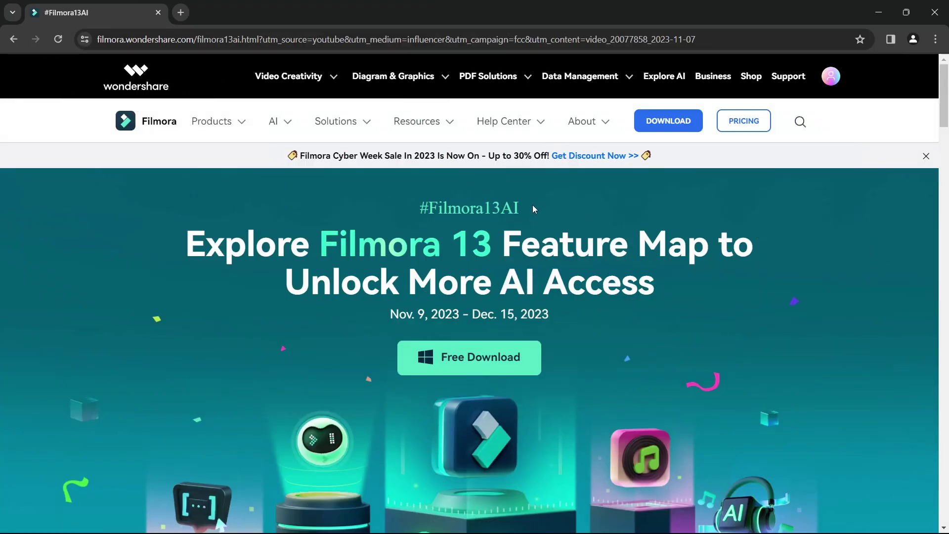
# Highlight the #Filmora13AI heading and the Nov. 9, 2023 - Dec. 15, 2023 campaign dates
pyautogui.moveTo(532, 204); pyautogui.dragTo(421, 210)
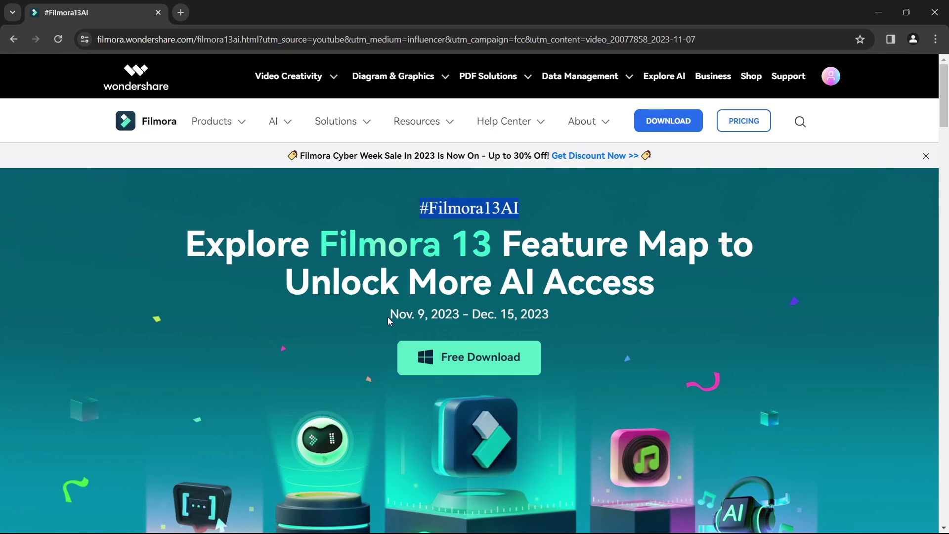
pyautogui.moveTo(388, 316); pyautogui.dragTo(547, 313)
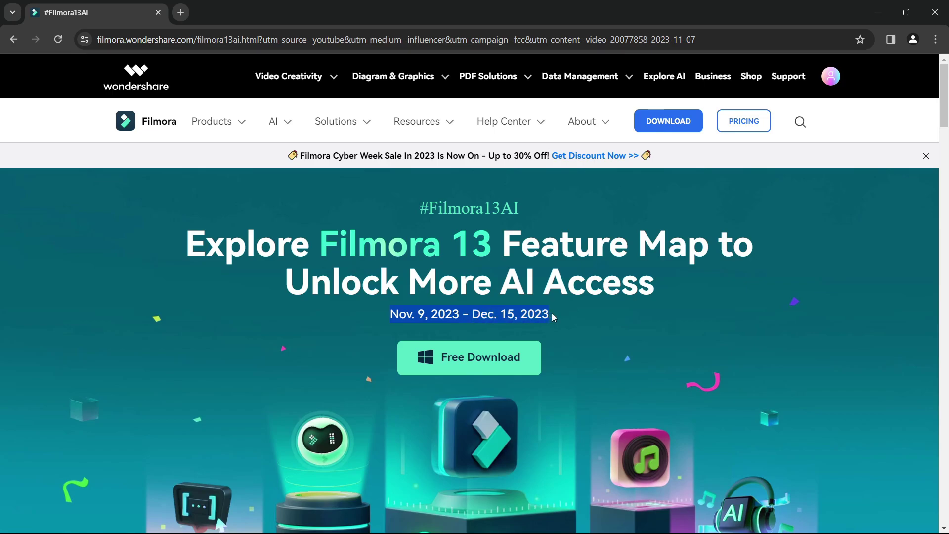
pyautogui.click(557, 327)
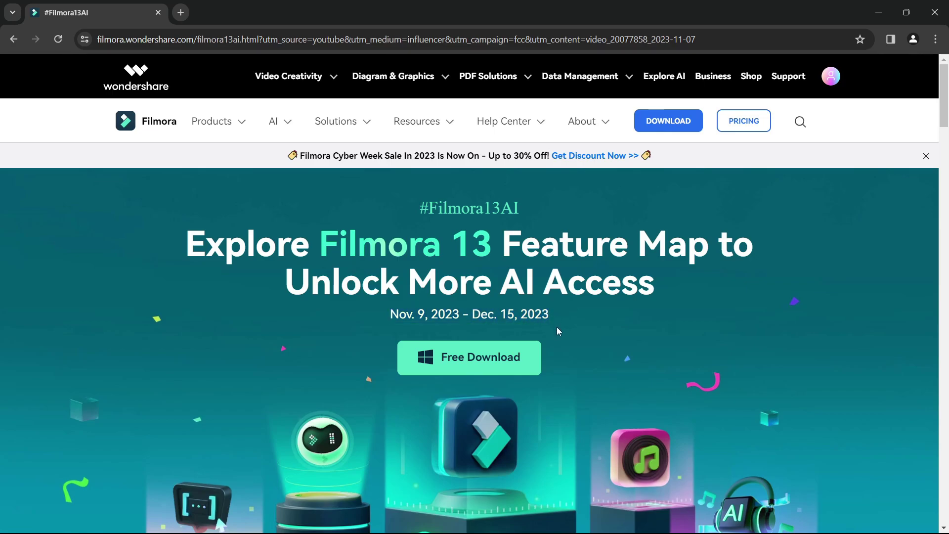
# Browse the AI feature cards, then open and scroll the prize-vote Google Form
pyautogui.scroll(-6, 557, 327)
pyautogui.scroll(-4, 555, 328)
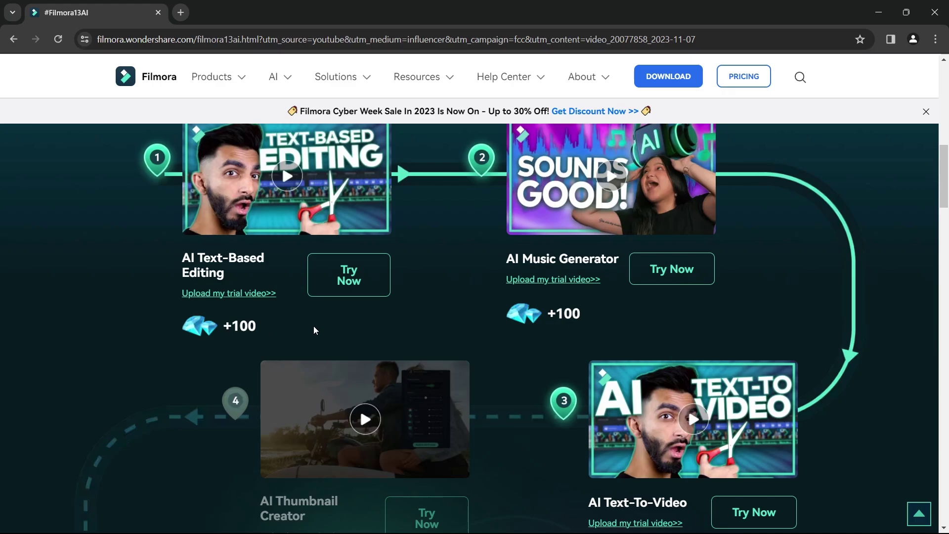
pyautogui.scroll(1, 314, 325)
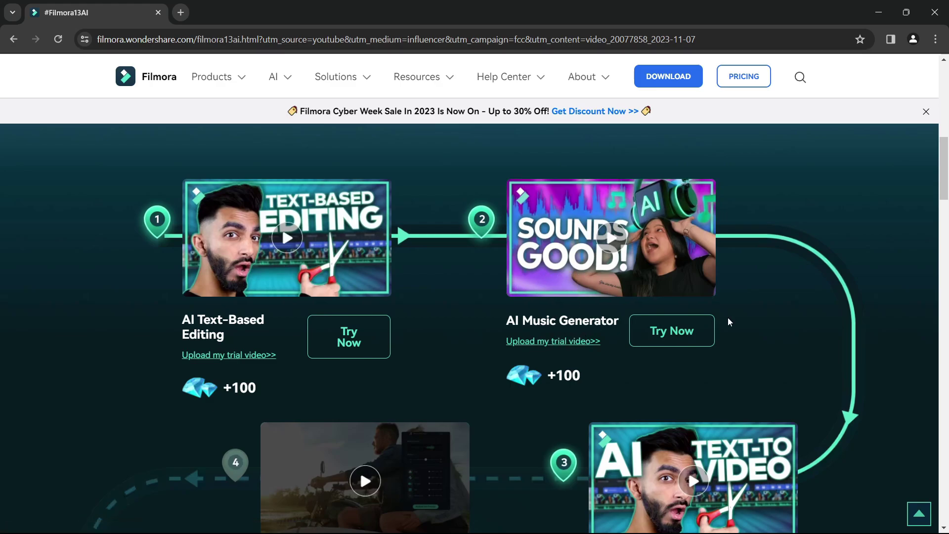
pyautogui.scroll(-5, 817, 302)
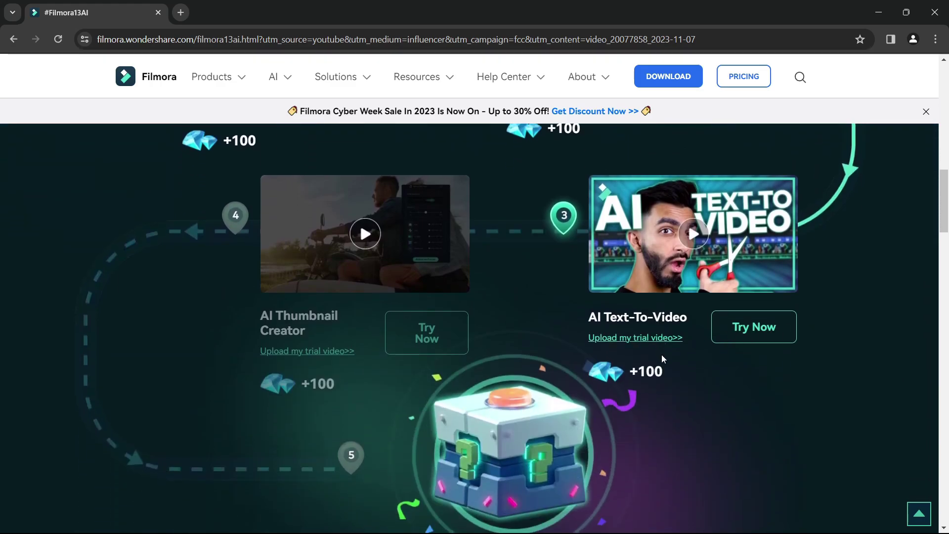
pyautogui.moveTo(282, 342)
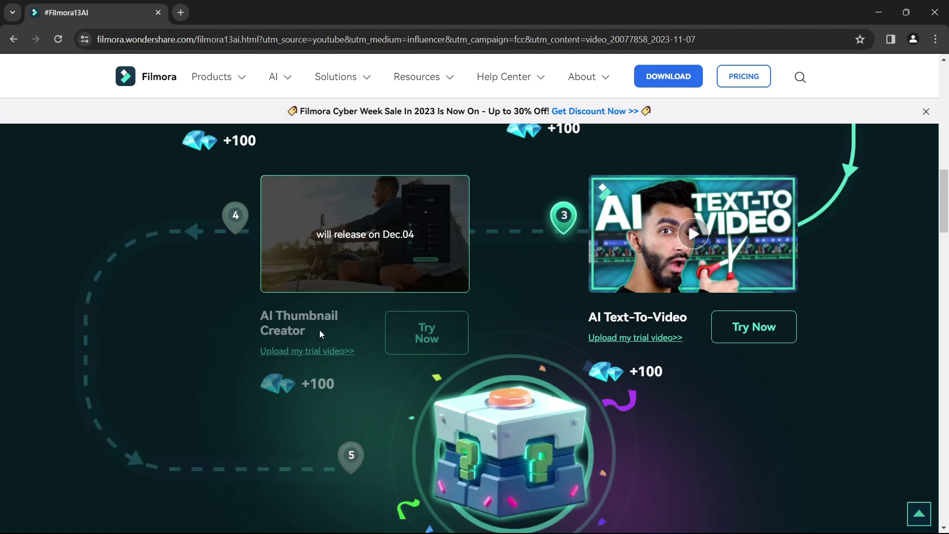
pyautogui.scroll(-4, 317, 336)
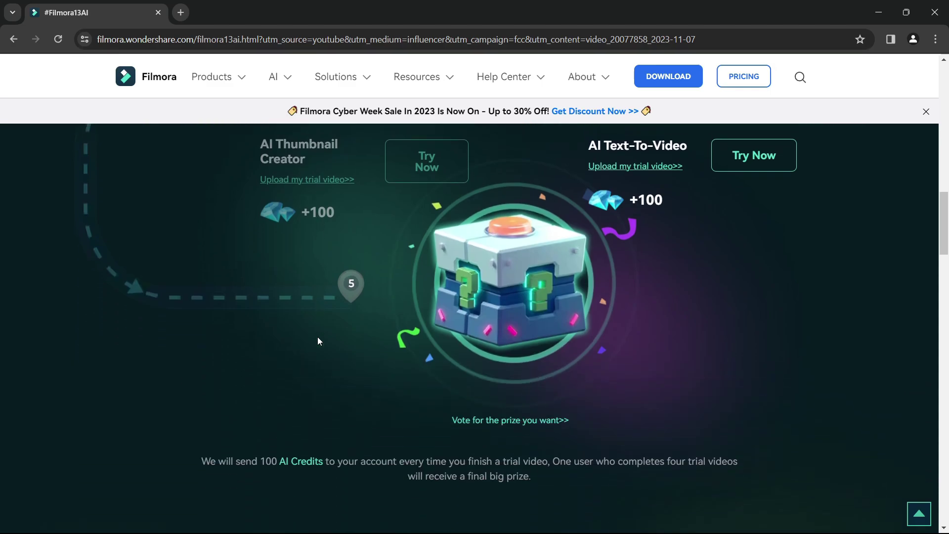
pyautogui.click(535, 412)
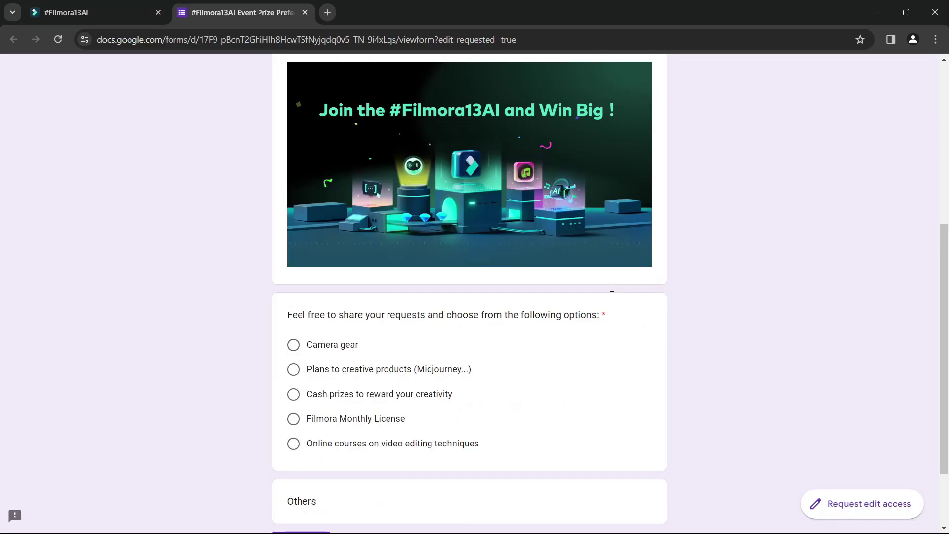
pyautogui.scroll(-2, 612, 289)
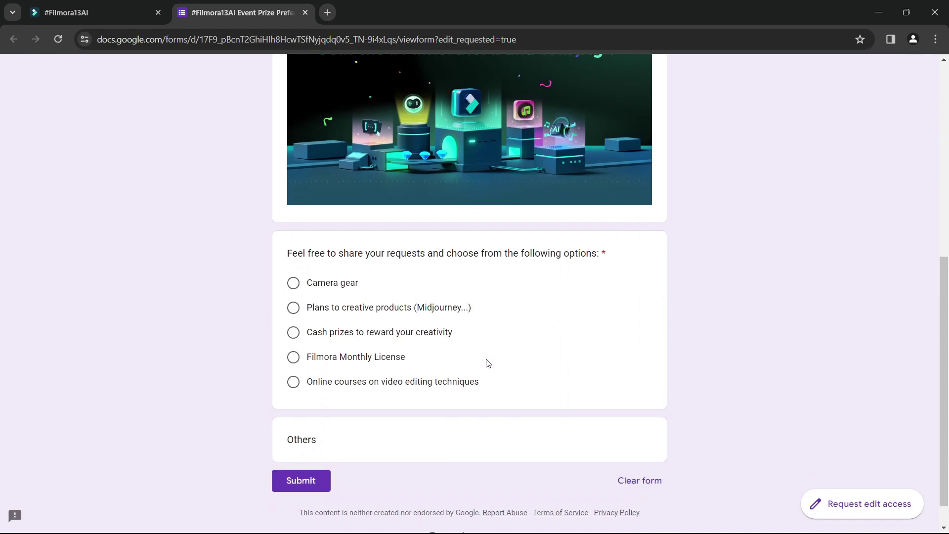
# Close the prize form, highlight #Filmora13AI in Challenge Tips Step 3, then launch Filmora's AI Text to Video
pyautogui.hotkey('ctrl', 'w')
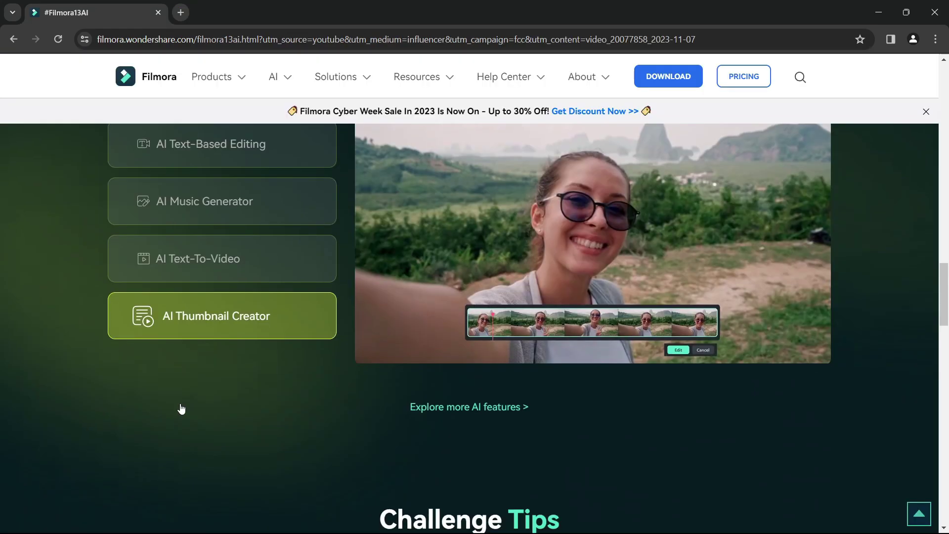
pyautogui.scroll(-5, 180, 409)
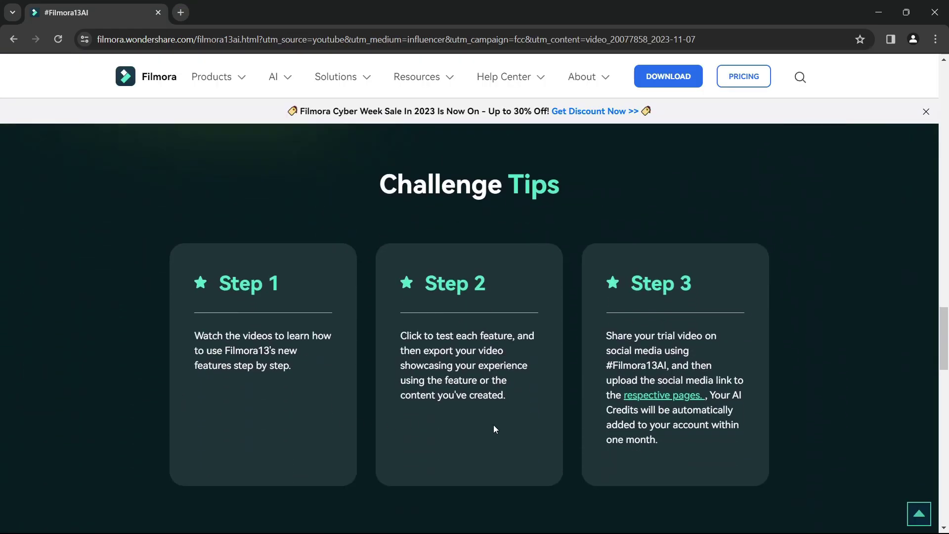
pyautogui.moveTo(604, 366); pyautogui.dragTo(668, 365)
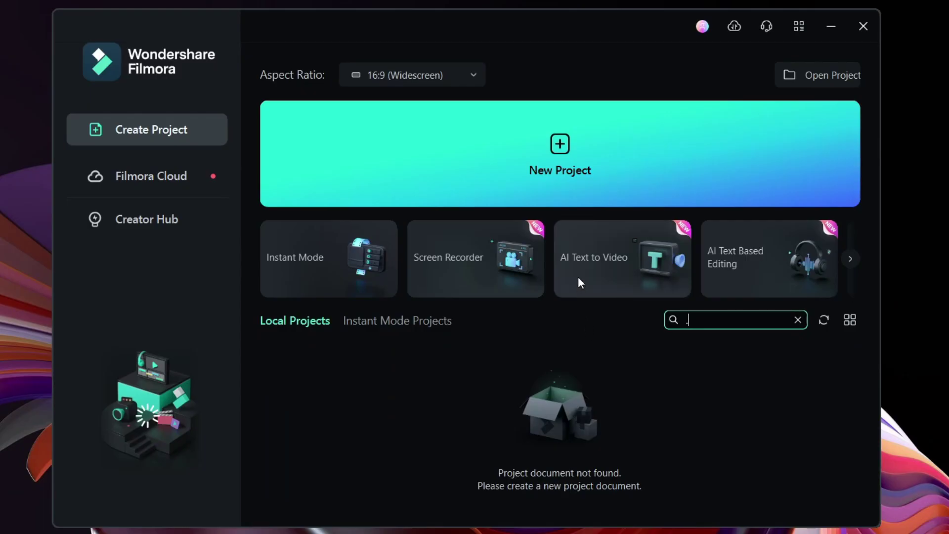
pyautogui.click(603, 271)
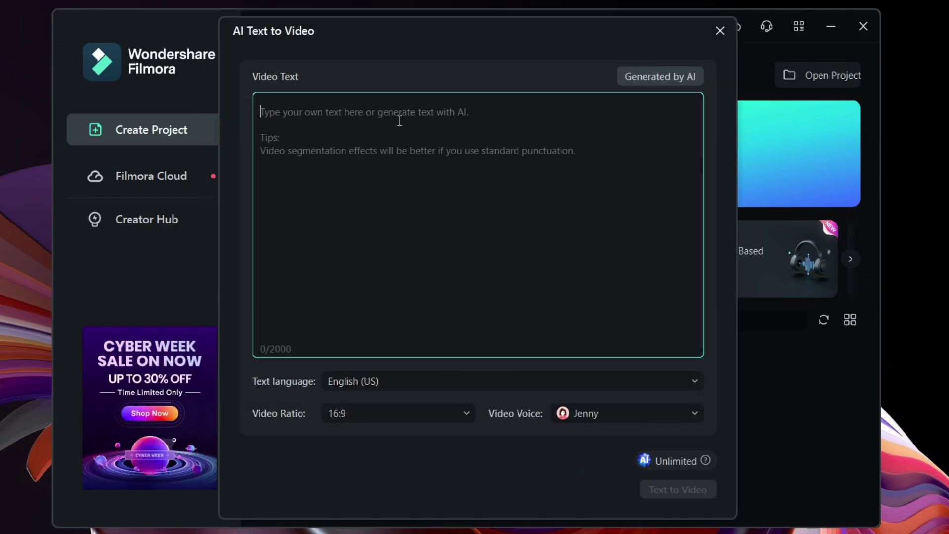
# Enter 'i am walking through forest. suddenly i came across a lake.' as the video text
pyautogui.write('i am wal')
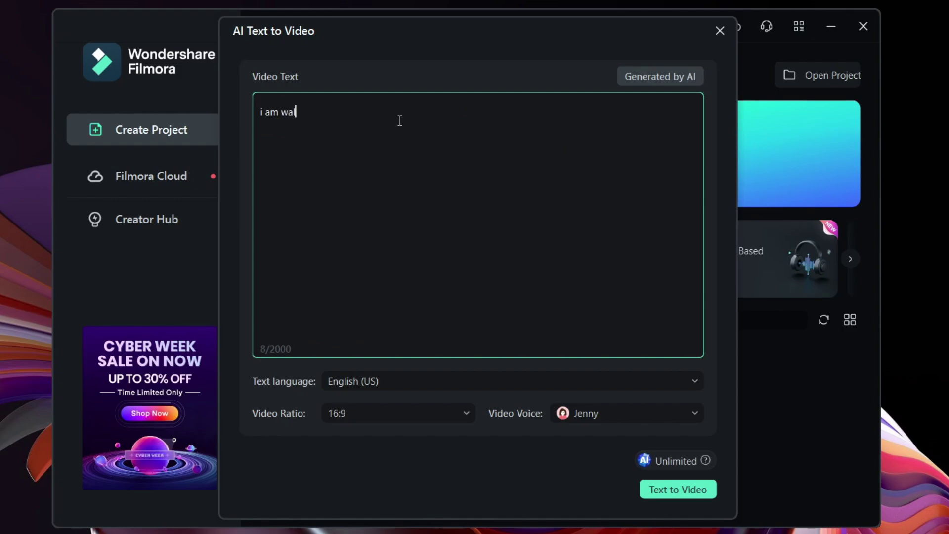
pyautogui.write('king ')
pyautogui.write('through ')
pyautogui.write('forest.  ')
pyautogui.write('su')
pyautogui.write('dden')
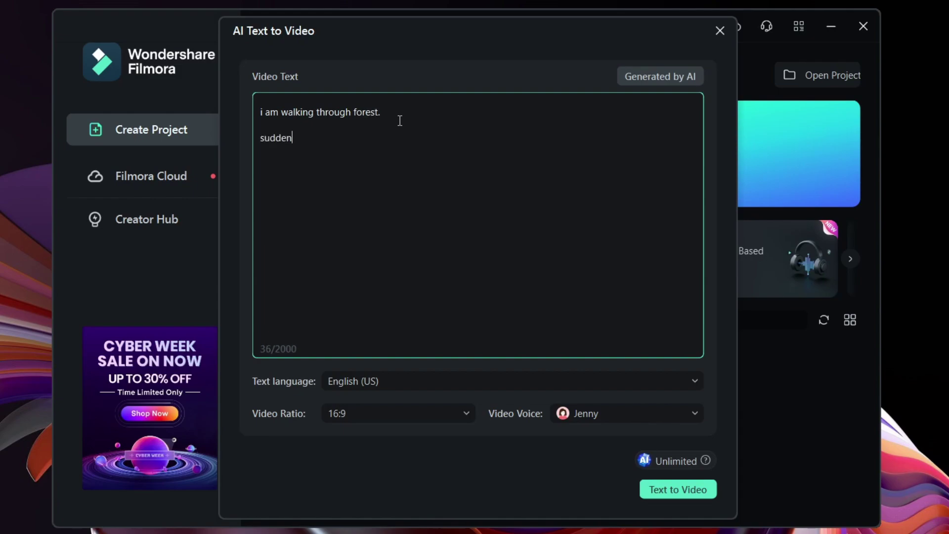
pyautogui.write('ly i came across a lake.')
pyautogui.press('Return')
pyautogui.press('Return')
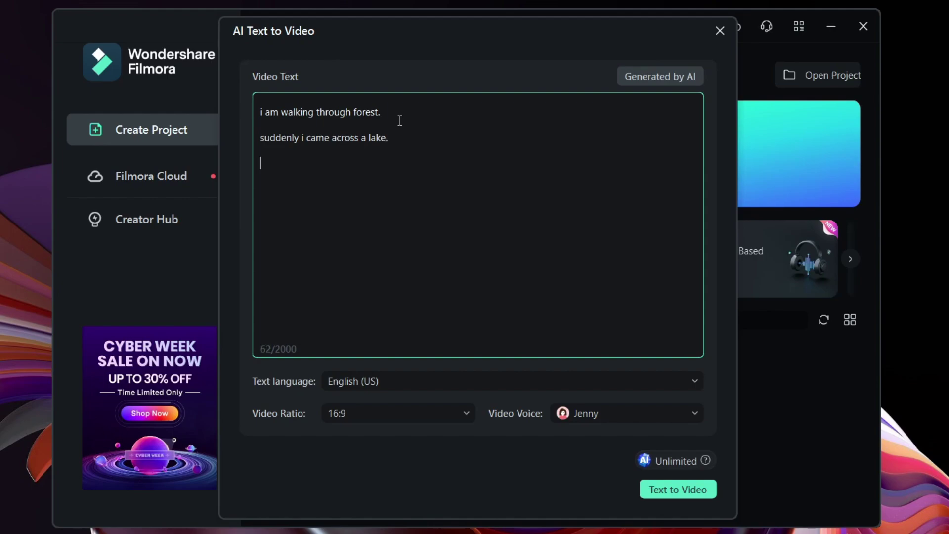
# Keep English (US) as the text language and review the video ratio choices
pyautogui.click(367, 381)
pyautogui.scroll(-1, 421, 197)
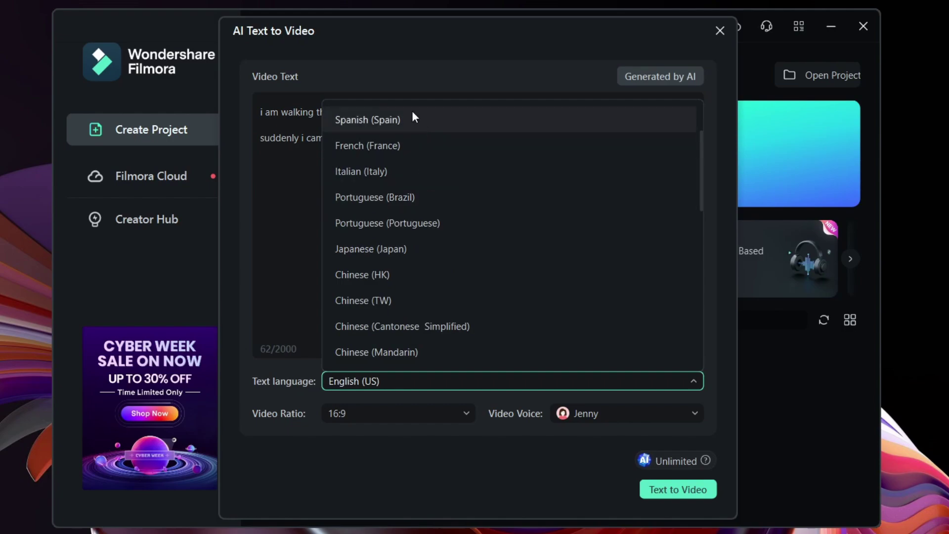
pyautogui.scroll(1, 411, 110)
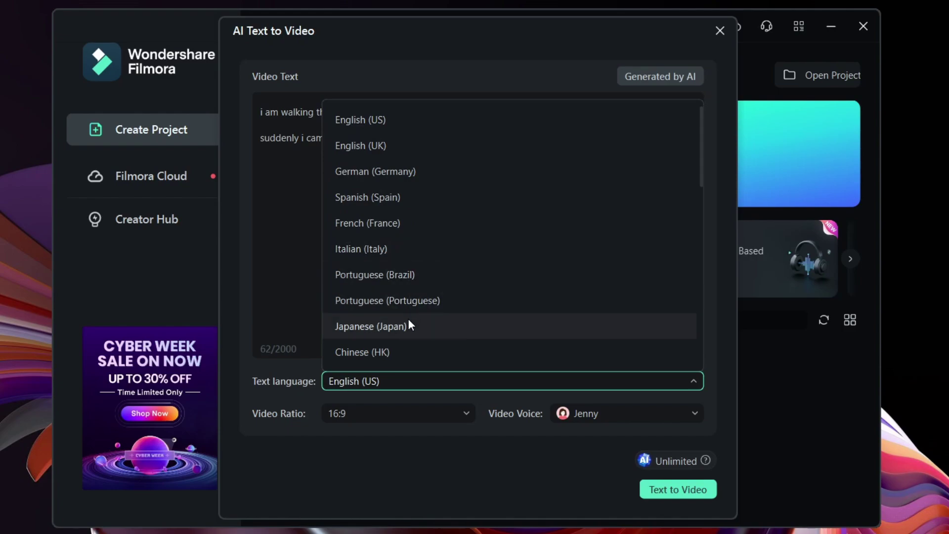
pyautogui.scroll(-5, 409, 325)
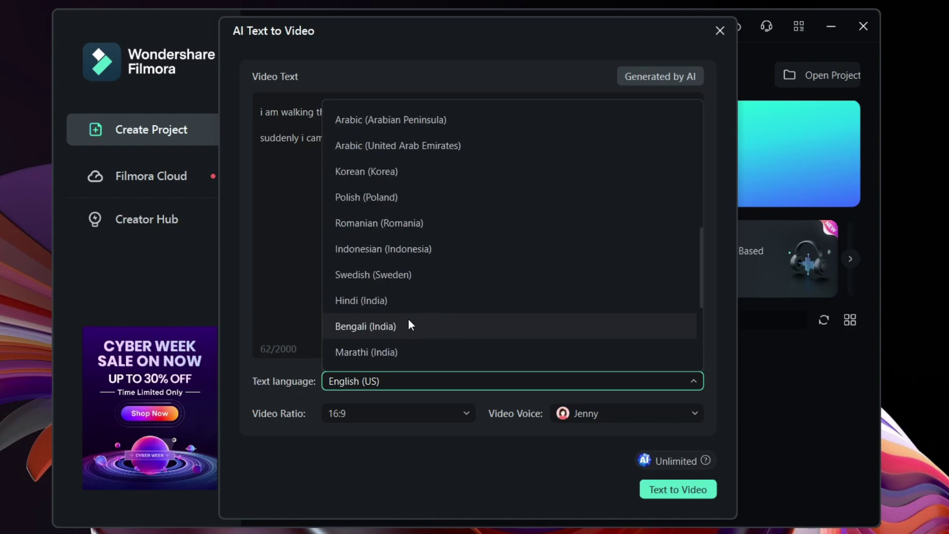
pyautogui.scroll(-3, 408, 326)
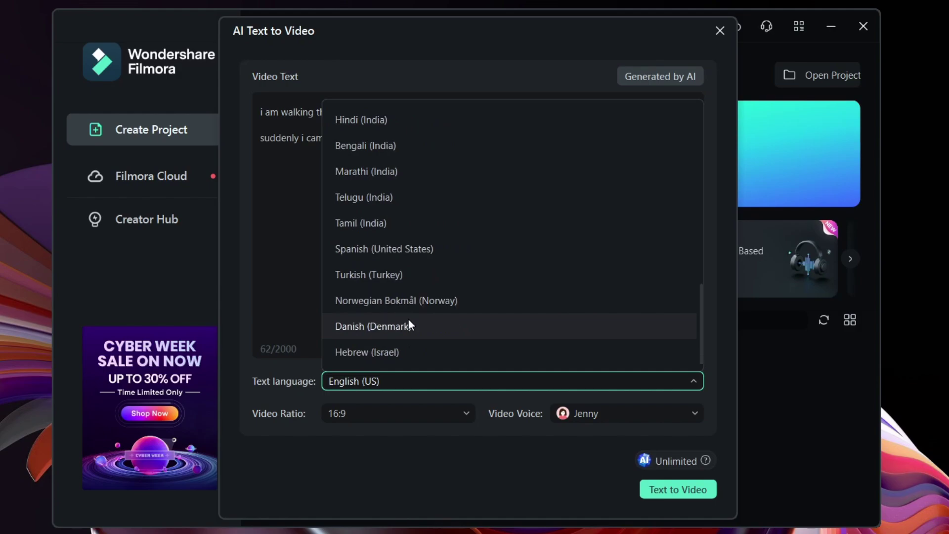
pyautogui.click(360, 410)
pyautogui.click(361, 415)
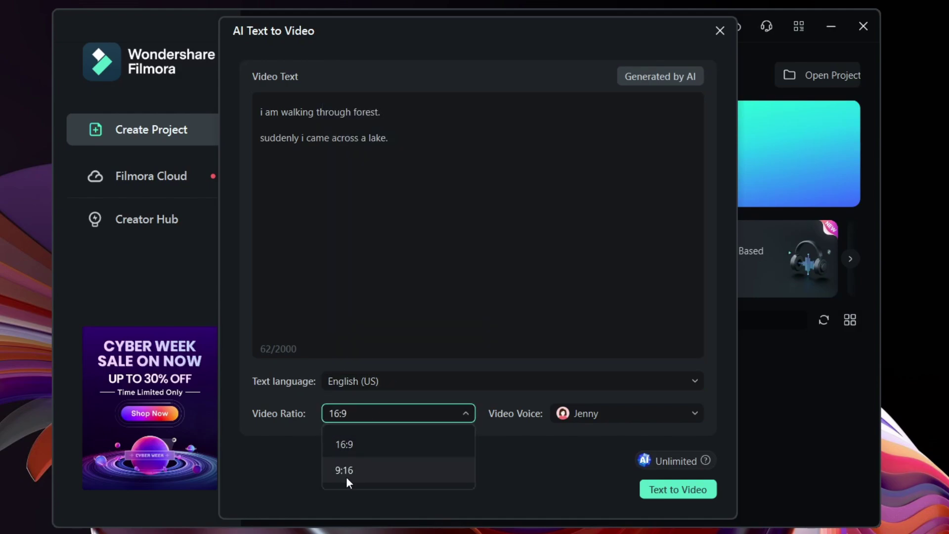
# Choose the Jason narrator voice, generate the video, and play it in the editor
pyautogui.click(583, 412)
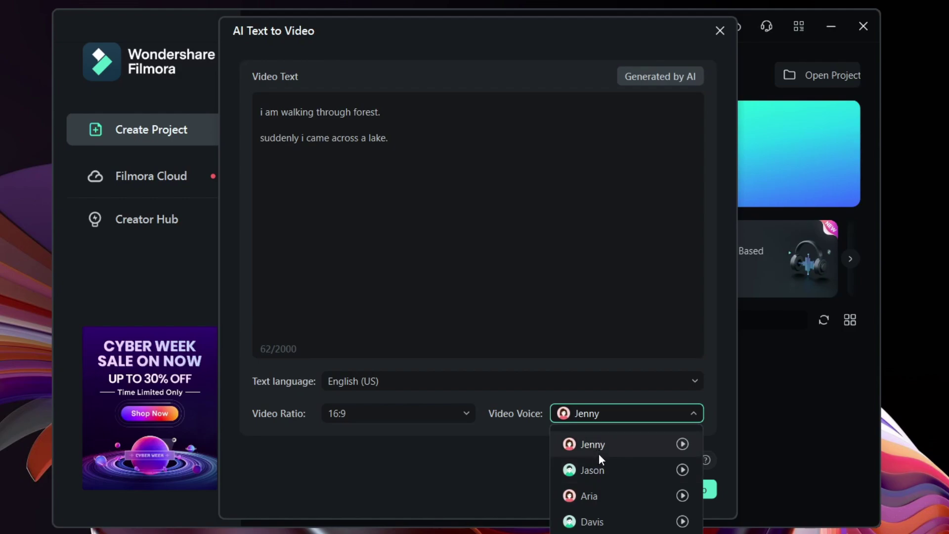
pyautogui.click(600, 470)
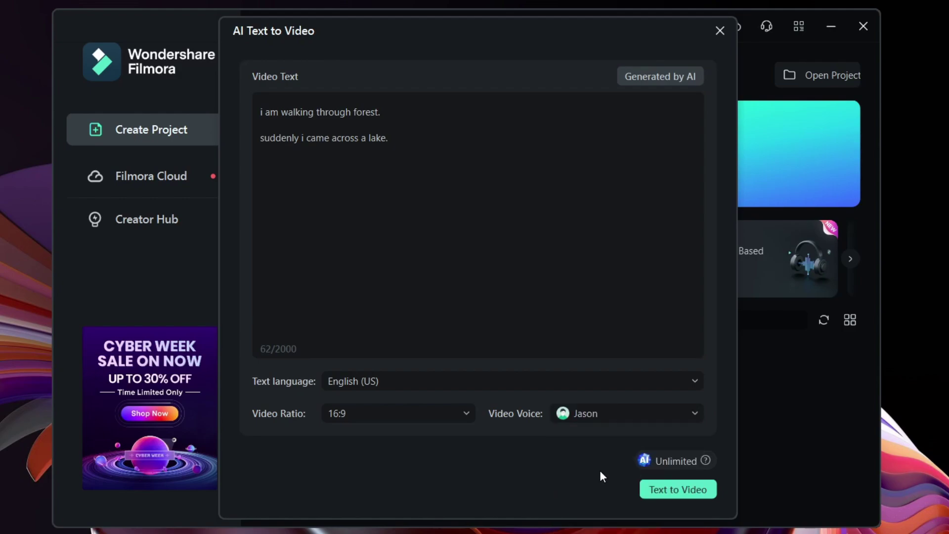
pyautogui.click(680, 491)
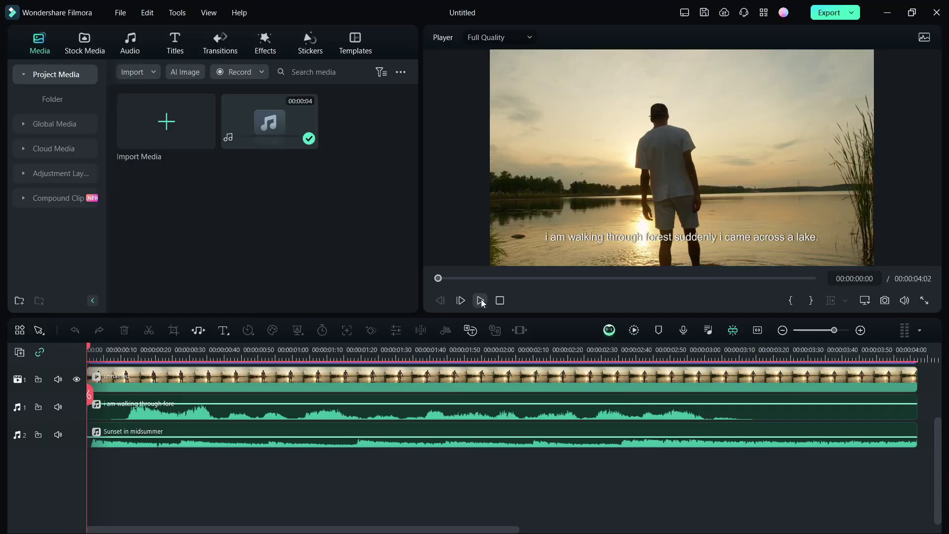
pyautogui.click(480, 300)
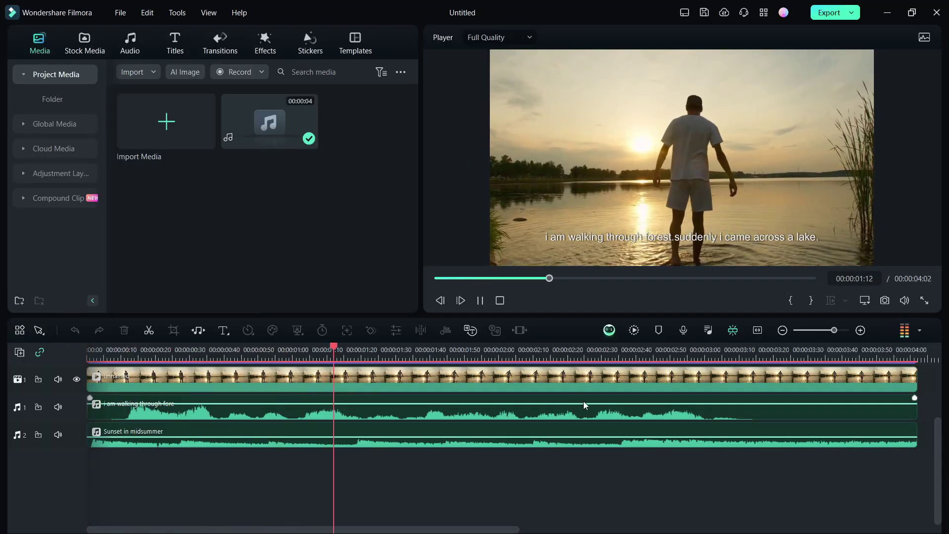
pyautogui.click(479, 301)
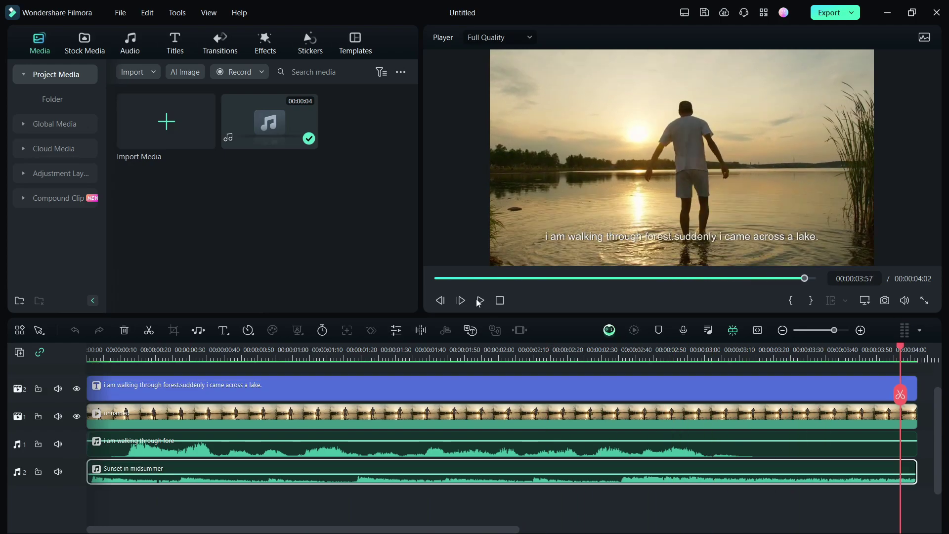
pyautogui.click(414, 418)
pyautogui.click(409, 385)
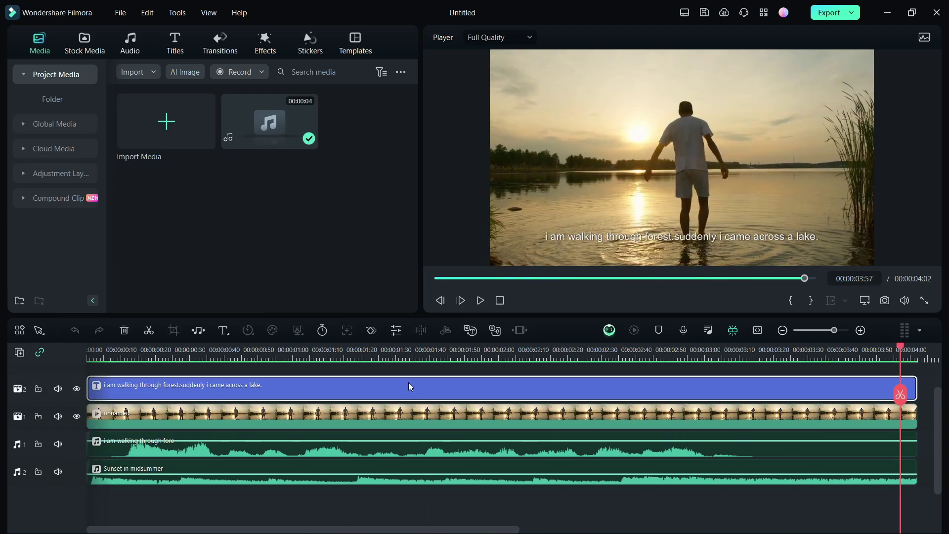
pyautogui.click(398, 450)
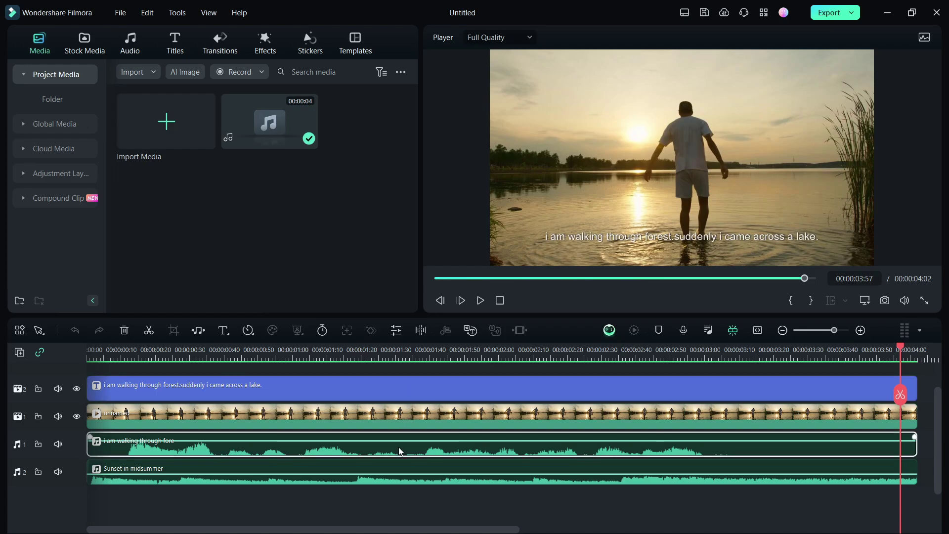
pyautogui.click(389, 481)
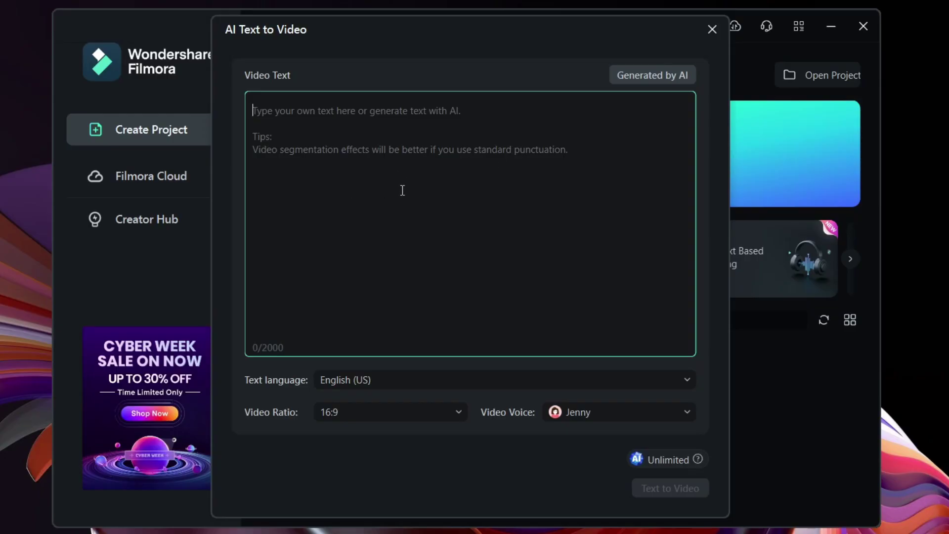
# Switch the video script source to Generated by AI
pyautogui.click(655, 78)
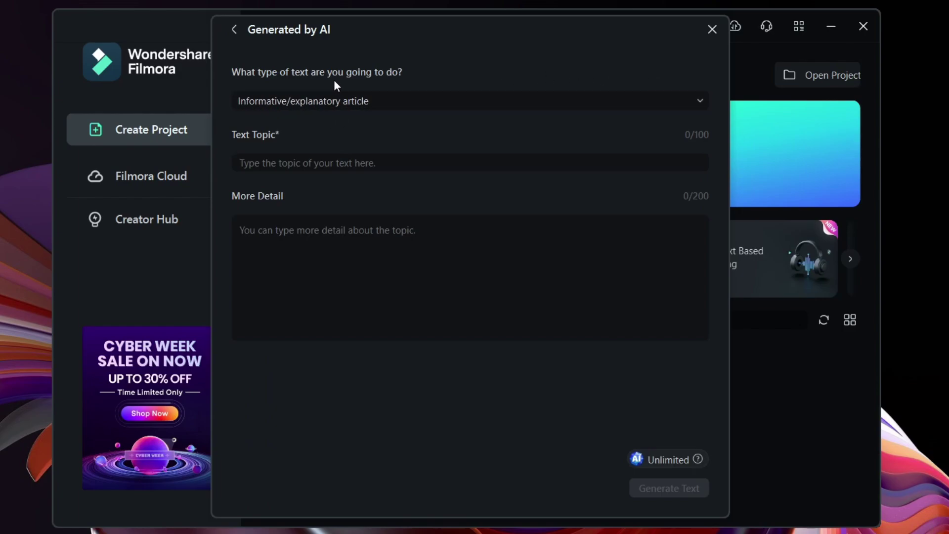
# Generate an informative script on '5 habits for a good health.' with a 200-word detail prompt
pyautogui.click(361, 99)
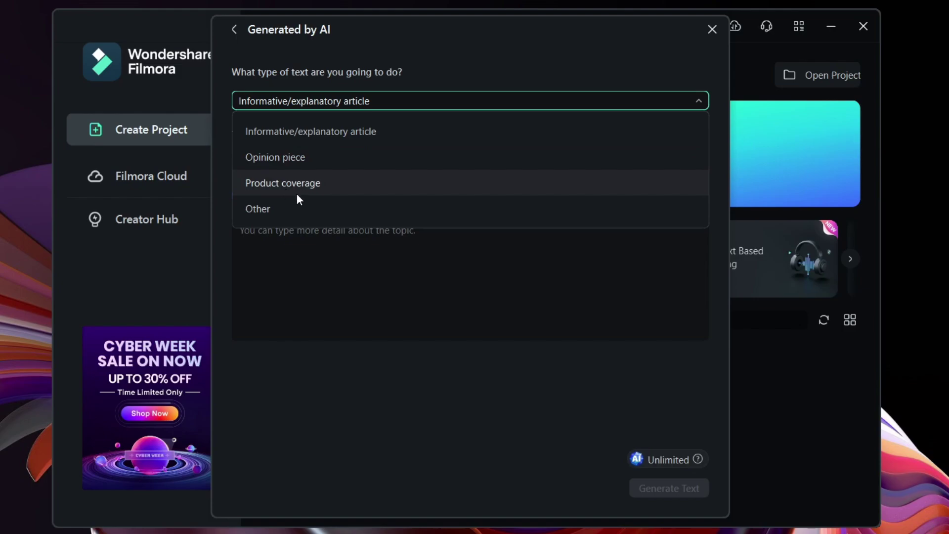
pyautogui.click(323, 130)
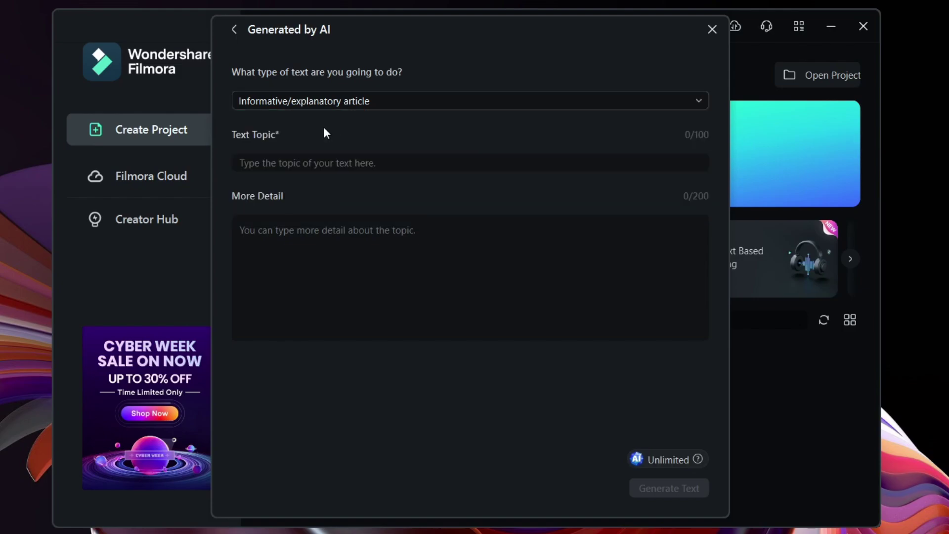
pyautogui.click(292, 163)
pyautogui.write('5 habits')
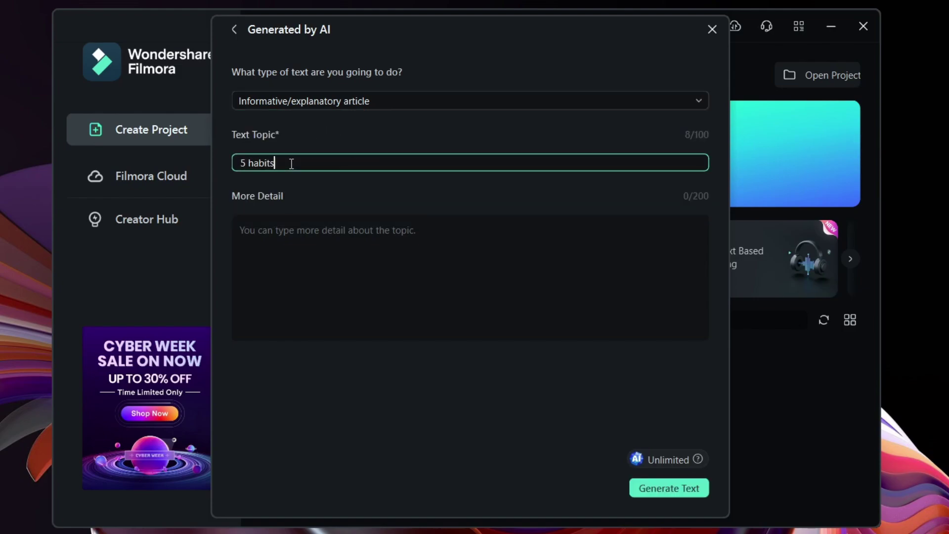
pyautogui.write(' for a good health.')
pyautogui.click(291, 235)
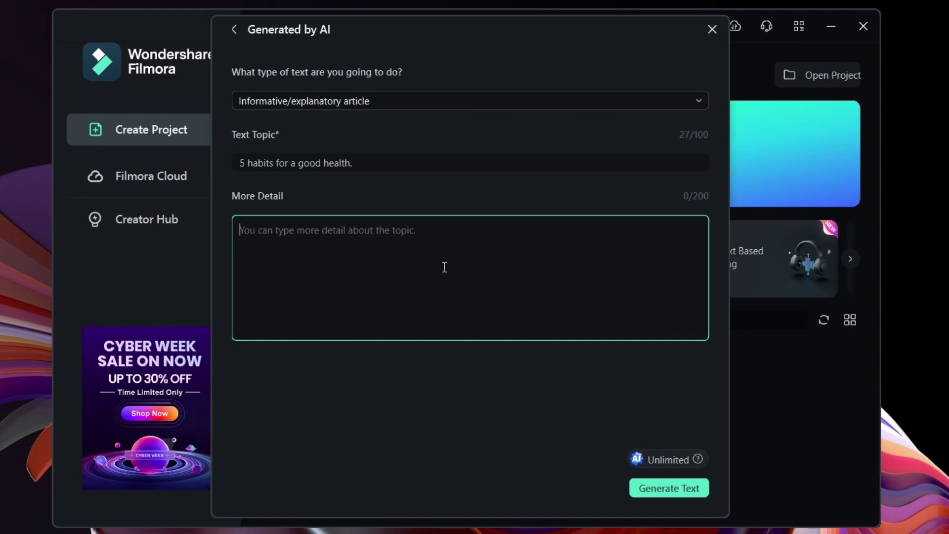
pyautogui.write('write a ')
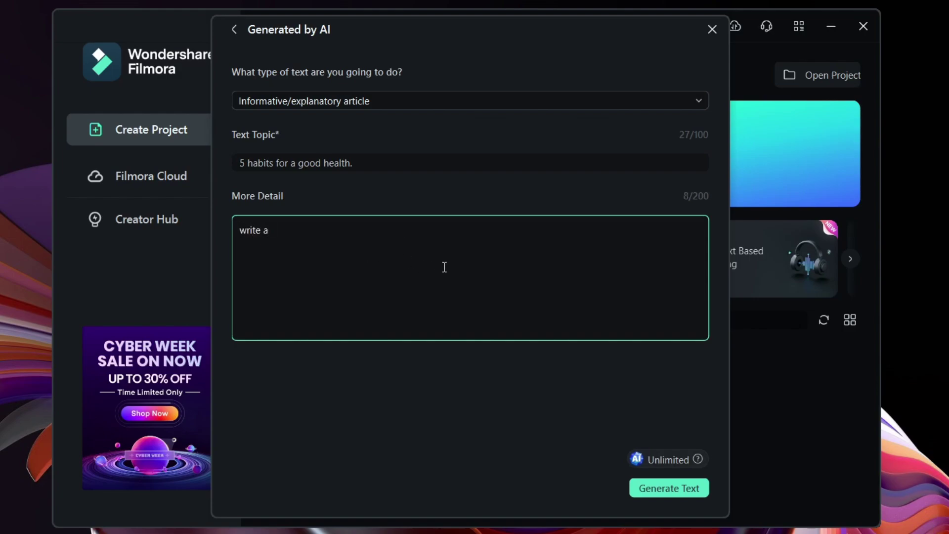
pyautogui.write('script for 5 habits to maintain good healt')
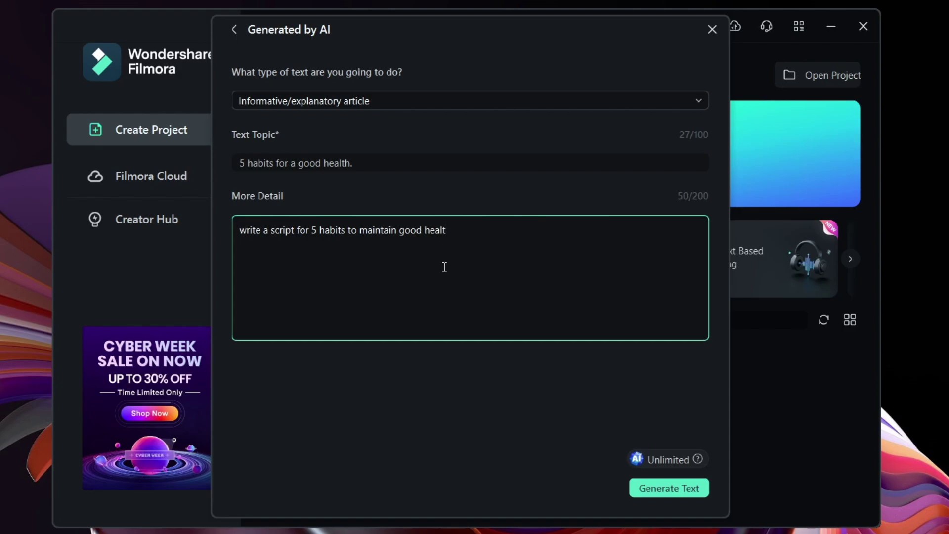
pyautogui.write('h in 200 words')
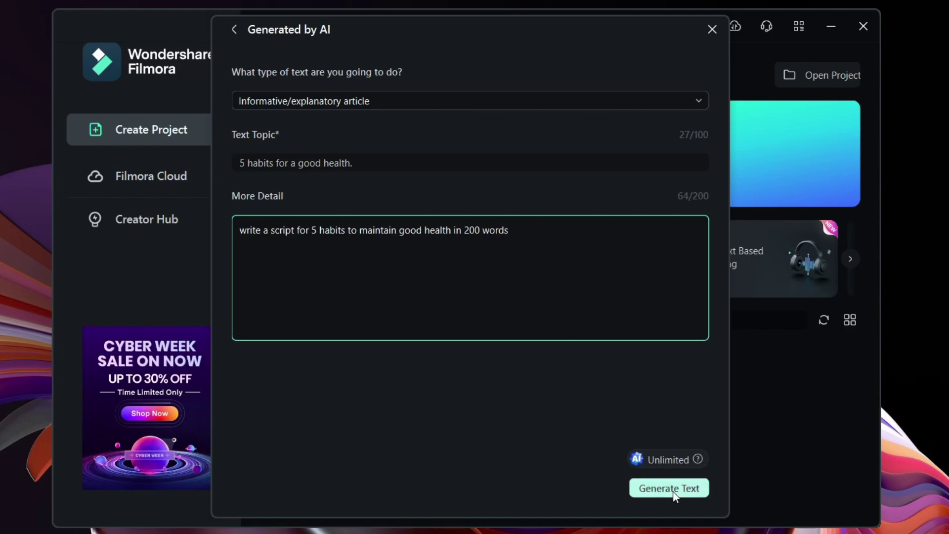
pyautogui.click(672, 489)
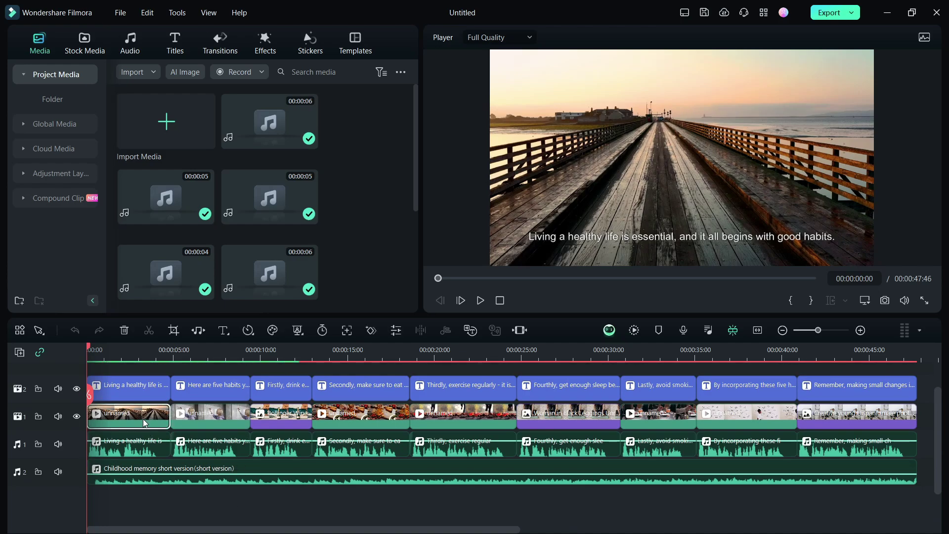
# Select two of the generated stock clips on video track 1 to inspect them
pyautogui.click(226, 415)
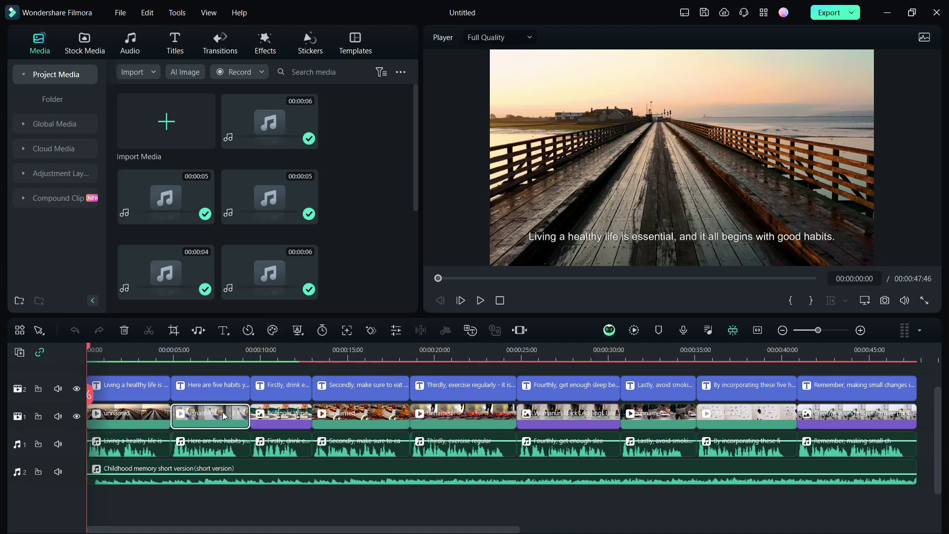
pyautogui.click(341, 416)
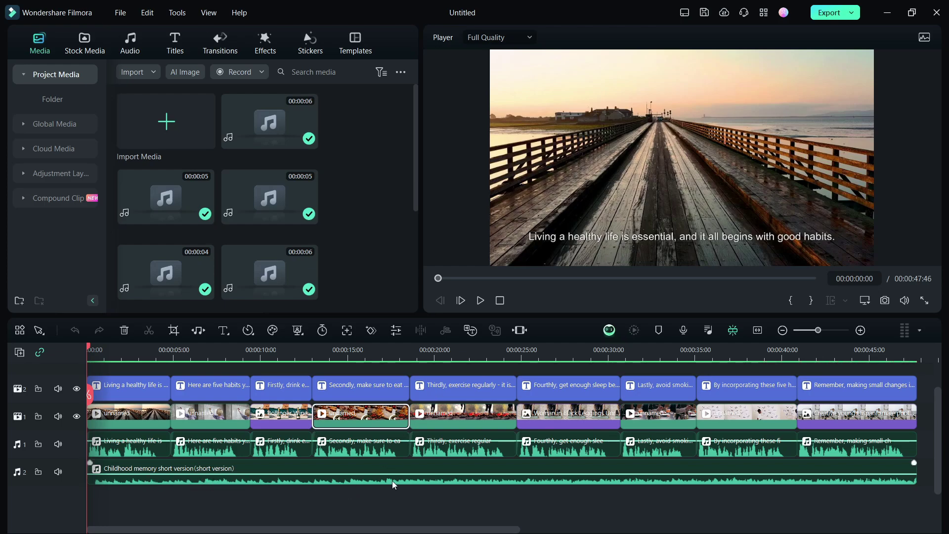
# Mute the Childhood memory background music track and play the healthy-habits video back
pyautogui.click(480, 300)
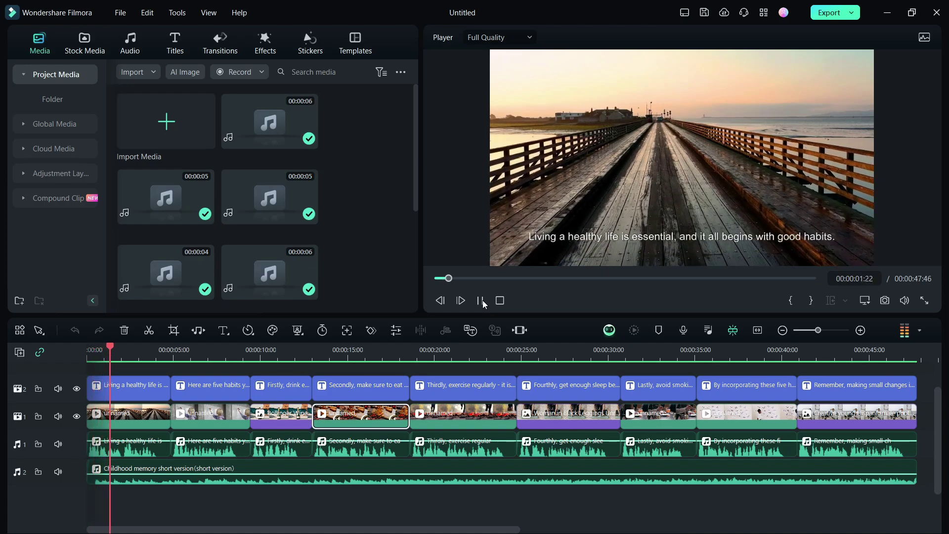
pyautogui.scroll(-3, 483, 304)
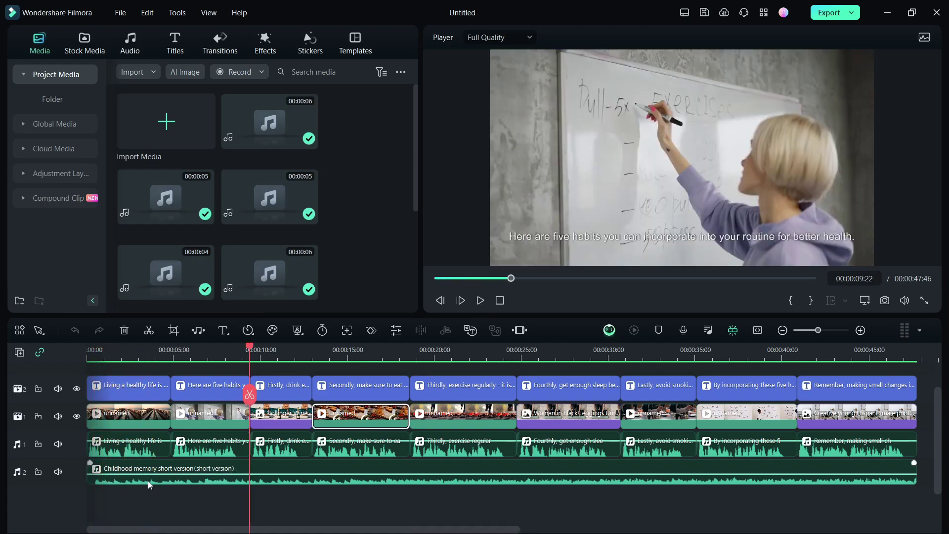
pyautogui.click(147, 481)
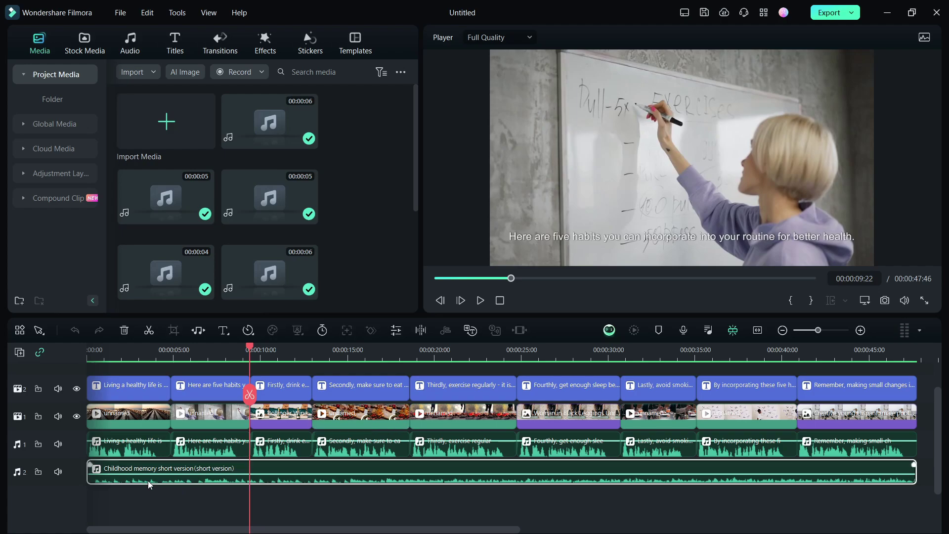
pyautogui.click(58, 472)
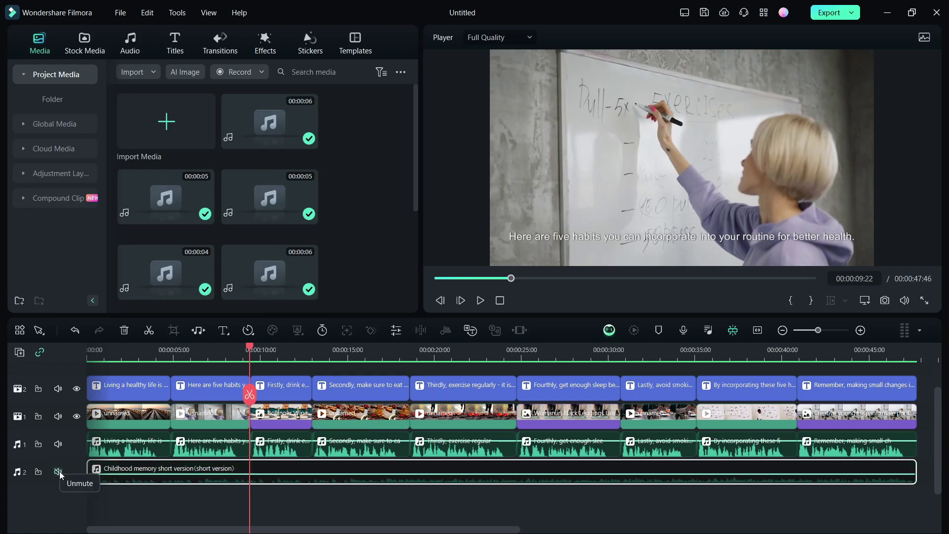
pyautogui.click(479, 301)
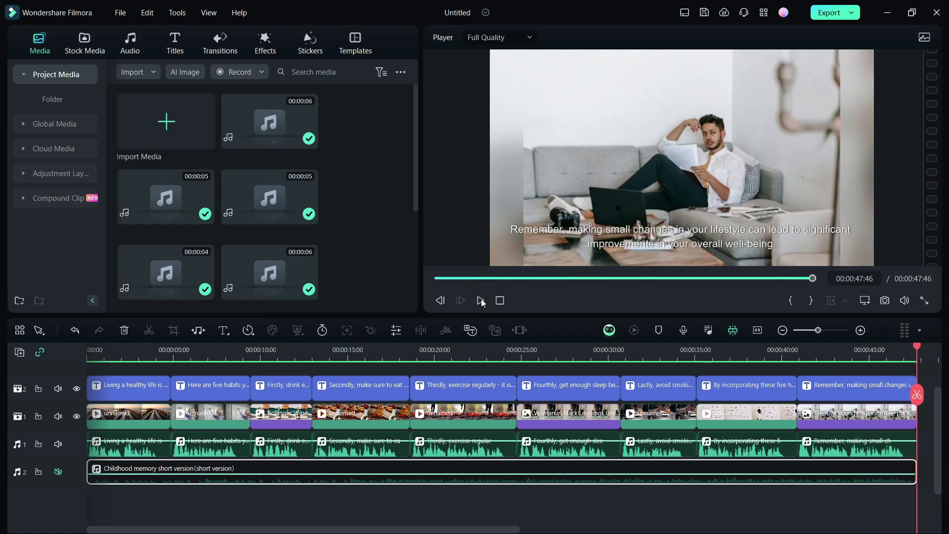
# Place the playhead at 00:00:26:31 and select the Woman in Black Leggings clip
pyautogui.click(525, 349)
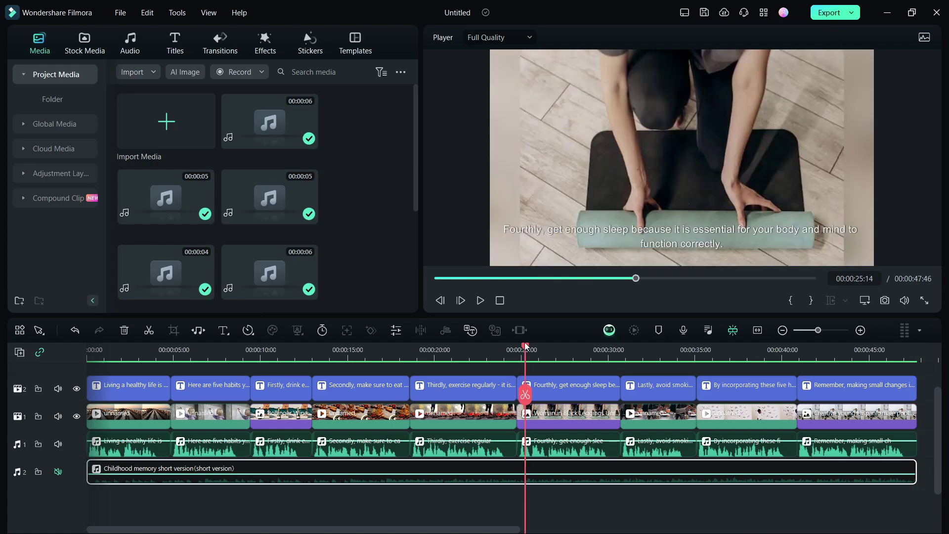
pyautogui.moveTo(525, 349); pyautogui.dragTo(549, 349)
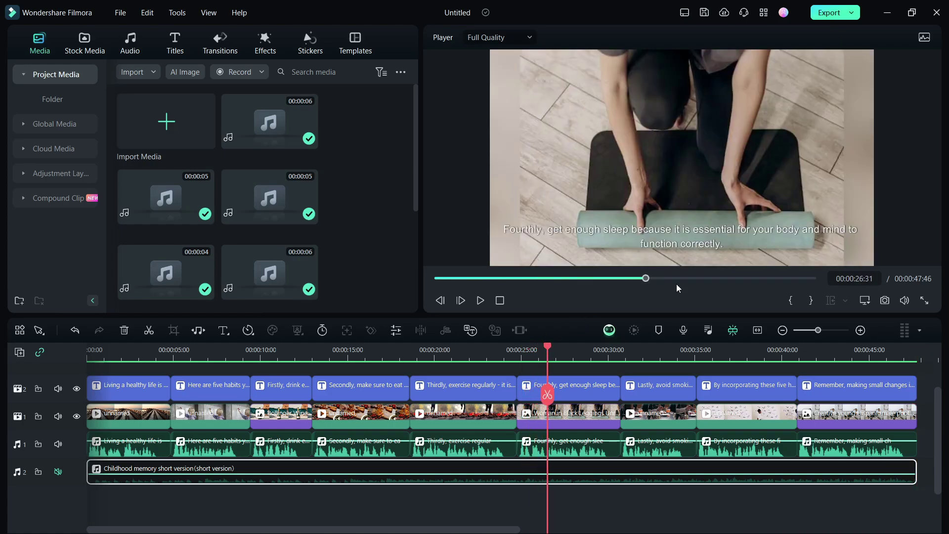
pyautogui.click(574, 415)
# Replace it with the second 'sleeping' stock result, keeping project settings, and play it back
pyautogui.click(84, 43)
pyautogui.click(188, 72)
pyautogui.write('sleeping')
pyautogui.press('Return')
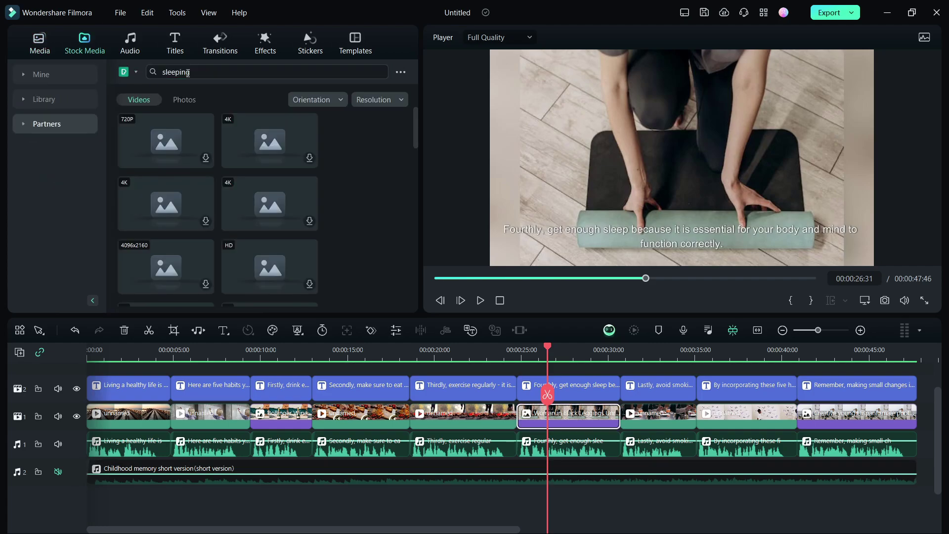
pyautogui.click(273, 144)
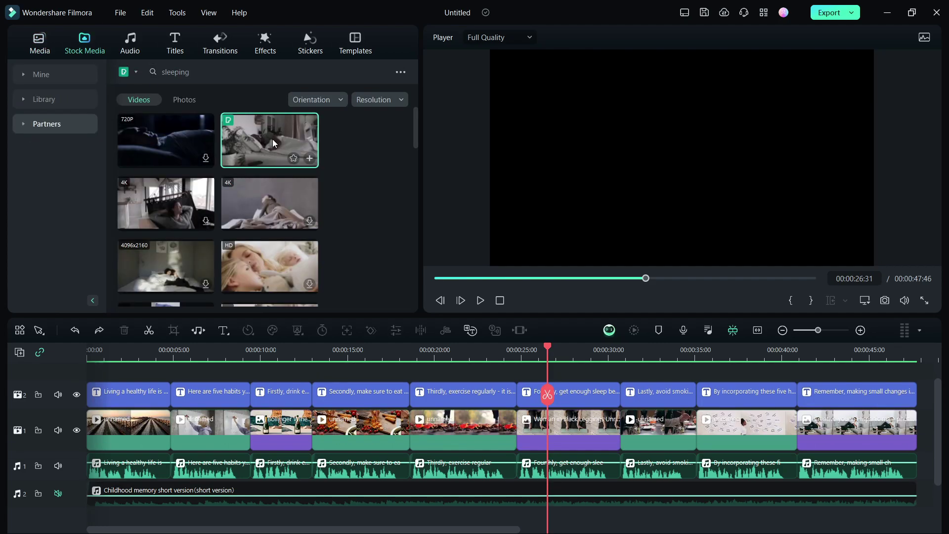
pyautogui.moveTo(273, 144); pyautogui.dragTo(519, 378)
pyautogui.click(545, 296)
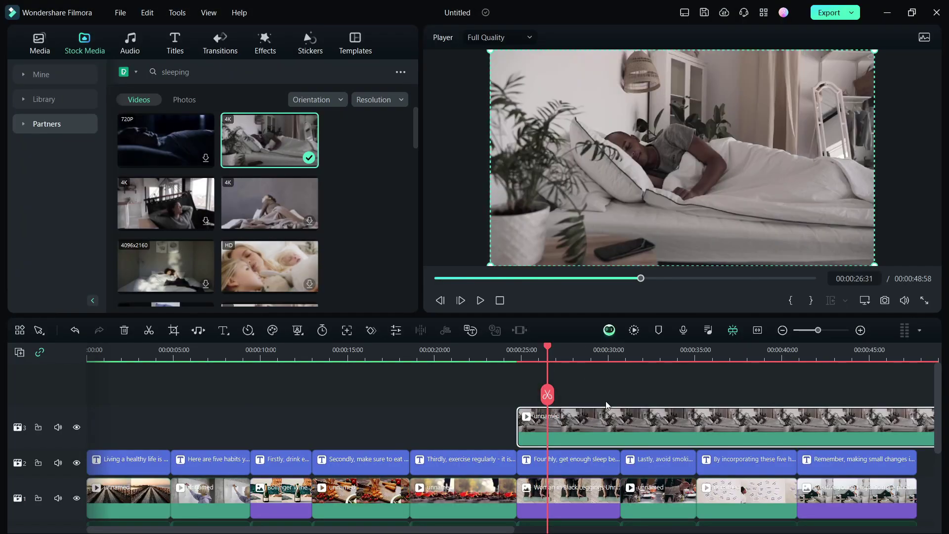
pyautogui.click(480, 299)
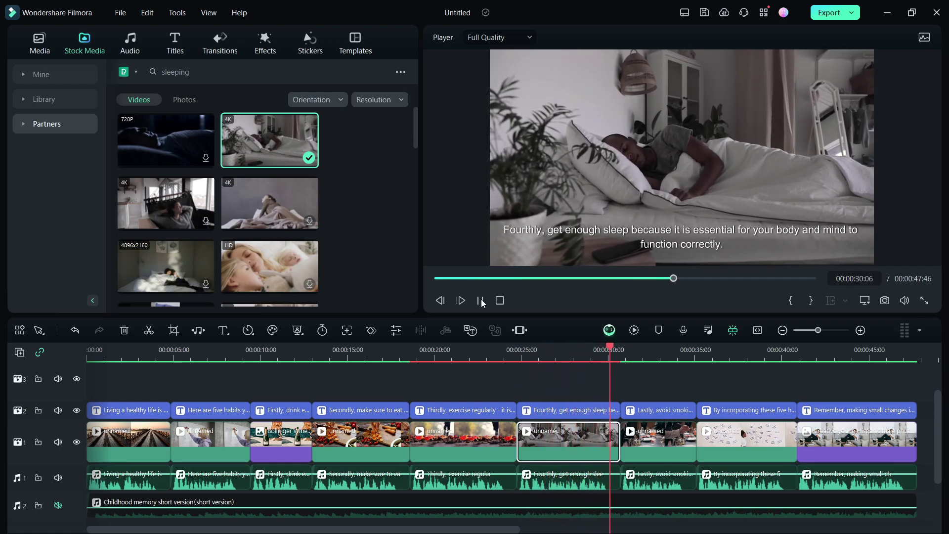
# Insert 'good' before 'habits' in the By incorporating caption
pyautogui.scroll(-1, 723, 390)
pyautogui.click(723, 391)
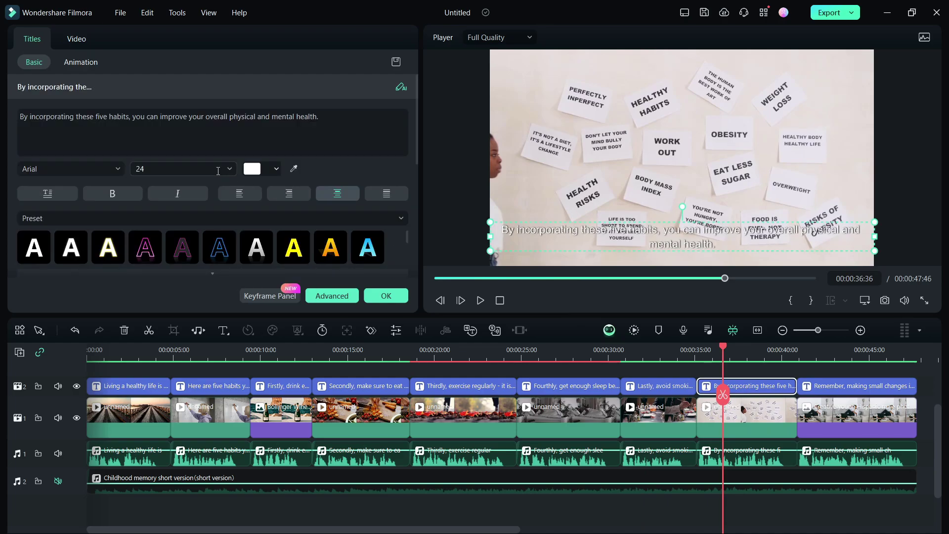
pyautogui.click(109, 117)
pyautogui.write('good')
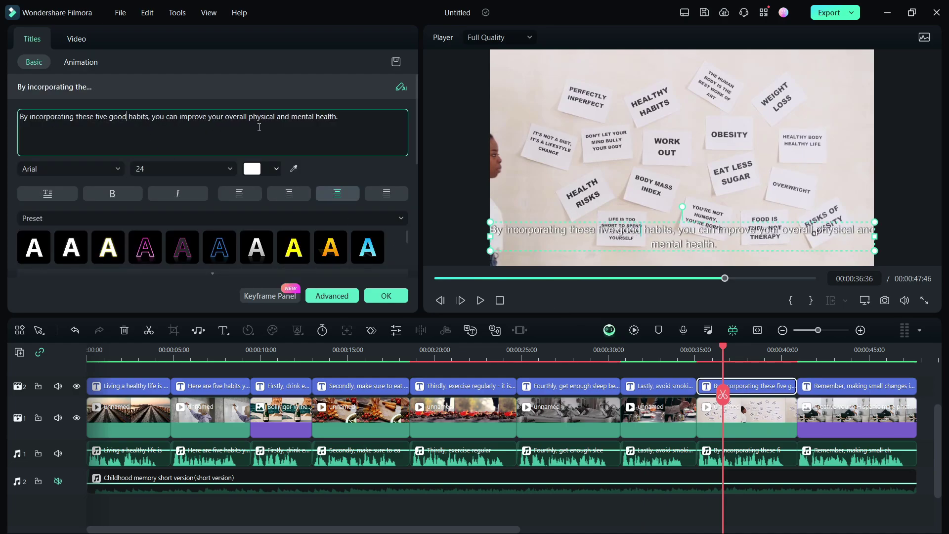
pyautogui.click(386, 296)
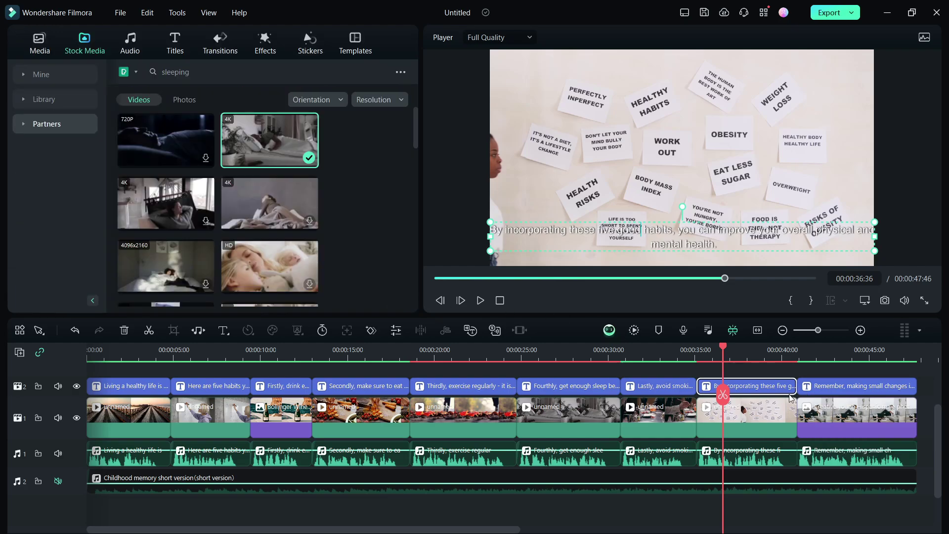
# Start Text-to-Speech on the caption clip with the default voice settings
pyautogui.rightClick(767, 393)
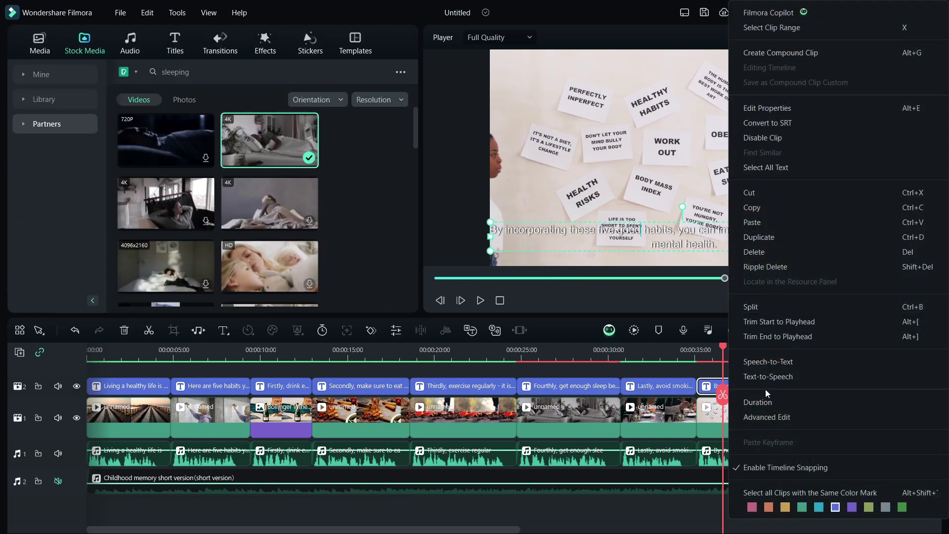
pyautogui.click(771, 379)
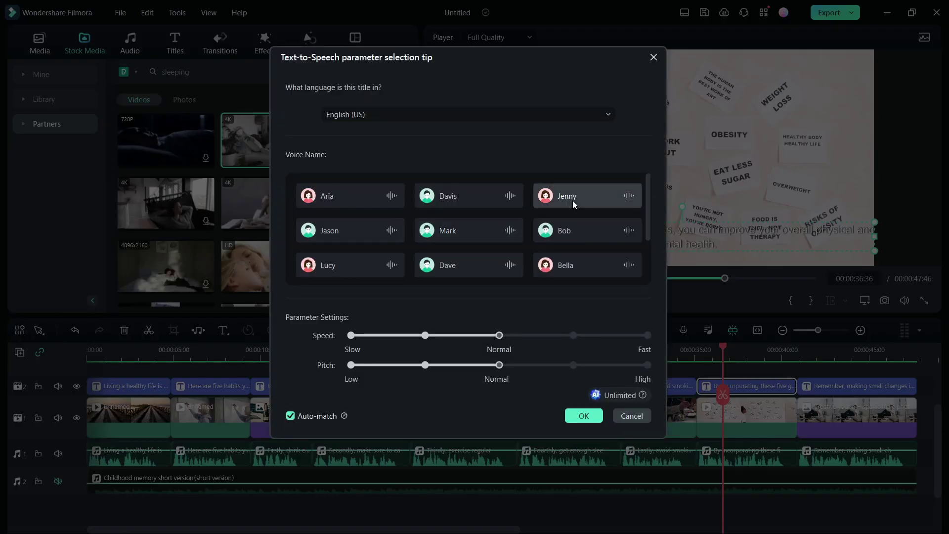
pyautogui.click(582, 419)
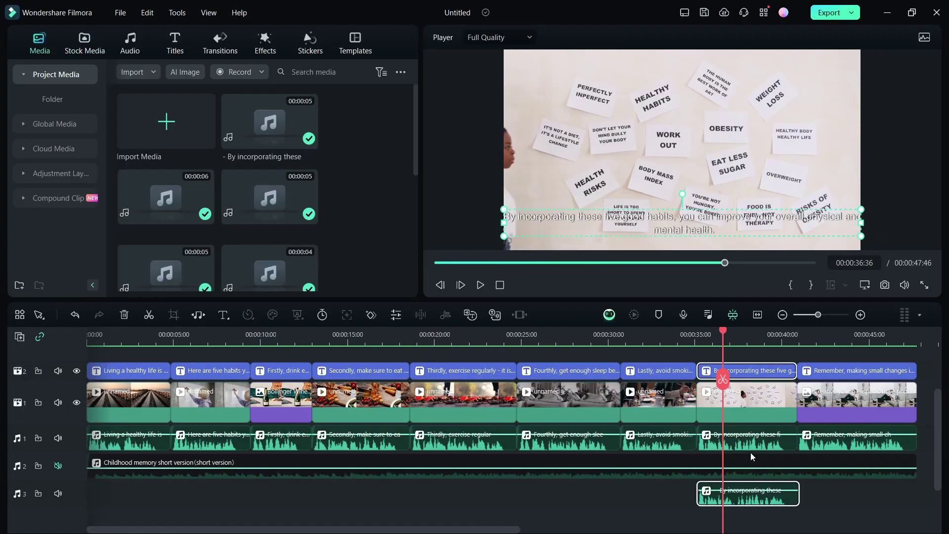
# Delete the old 'By incorporating' voiceover, preview the new one to 00:00:42:00, and trim its end
pyautogui.click(749, 441)
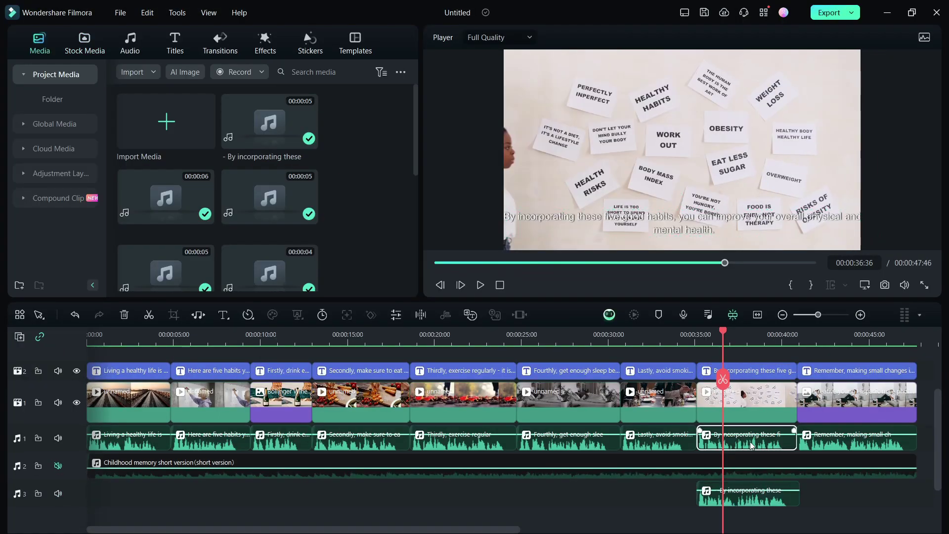
pyautogui.press('Delete')
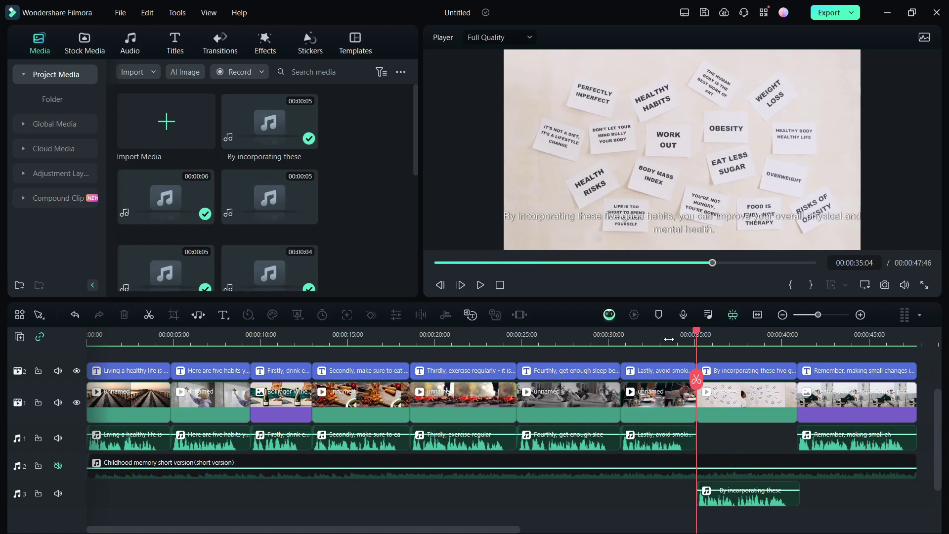
pyautogui.click(670, 335)
pyautogui.click(481, 286)
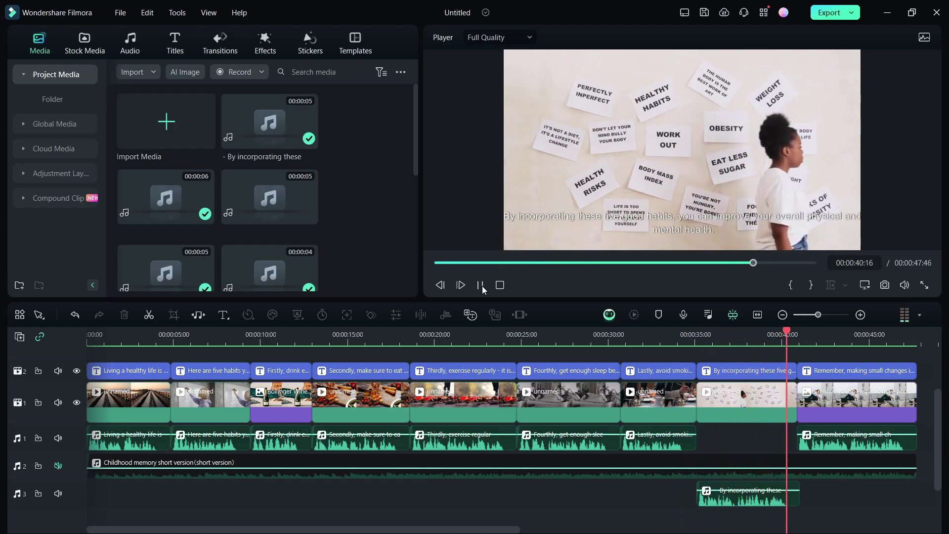
pyautogui.click(483, 289)
pyautogui.moveTo(799, 496); pyautogui.dragTo(754, 447)
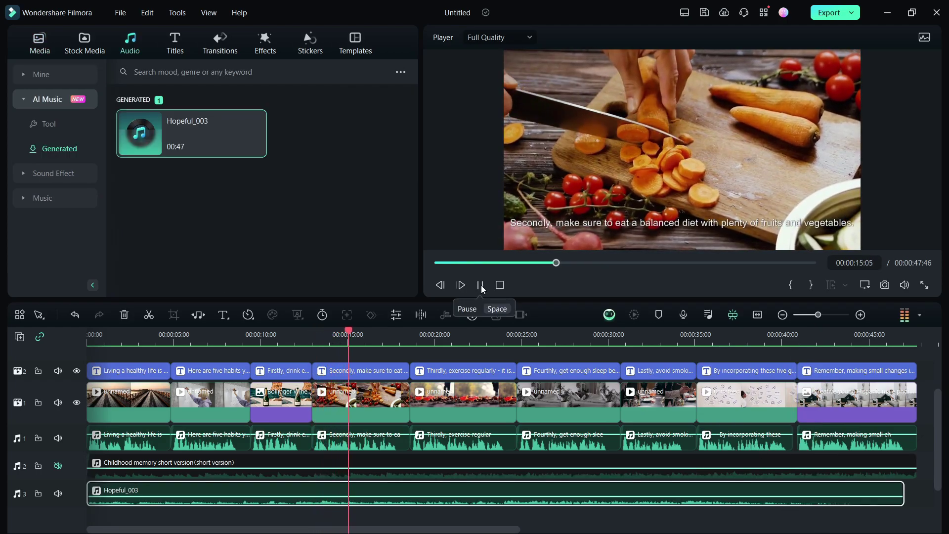
pyautogui.click(589, 336)
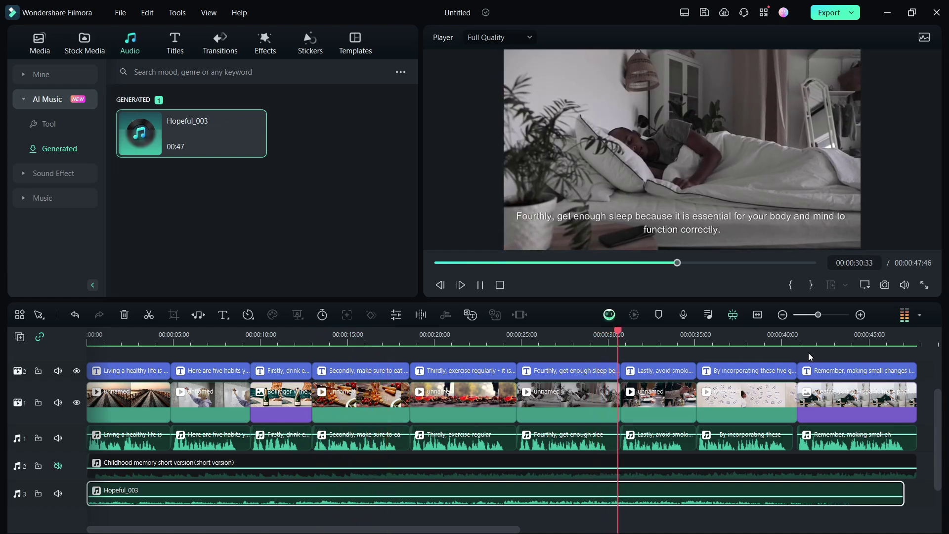
pyautogui.click(824, 336)
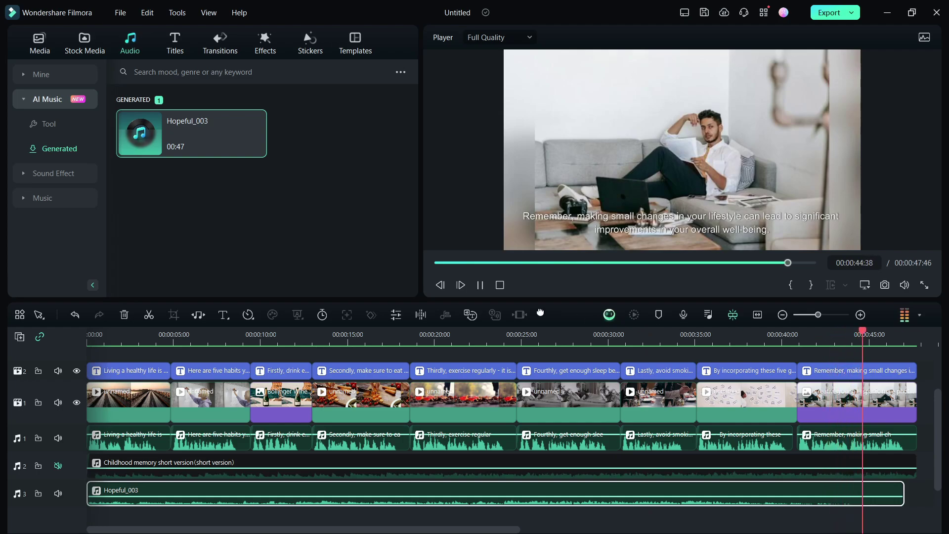
pyautogui.click(479, 285)
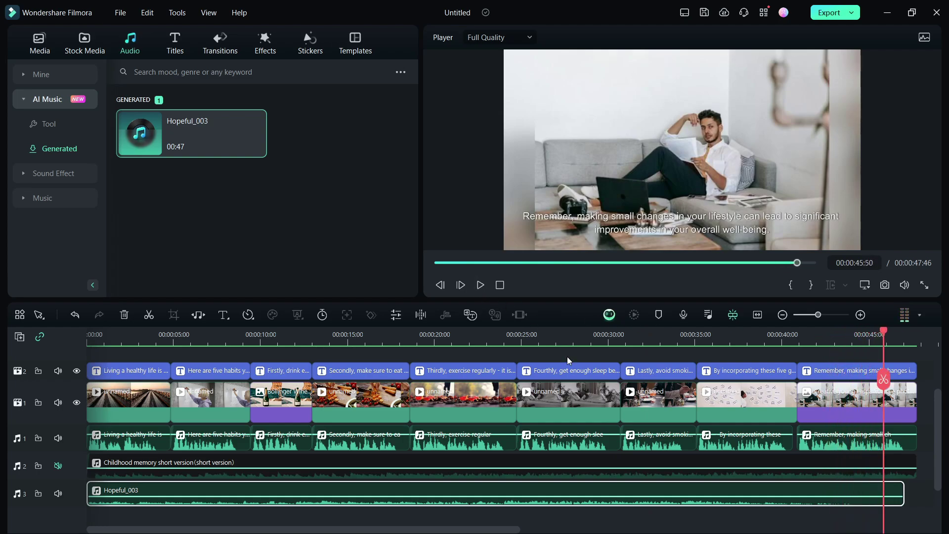